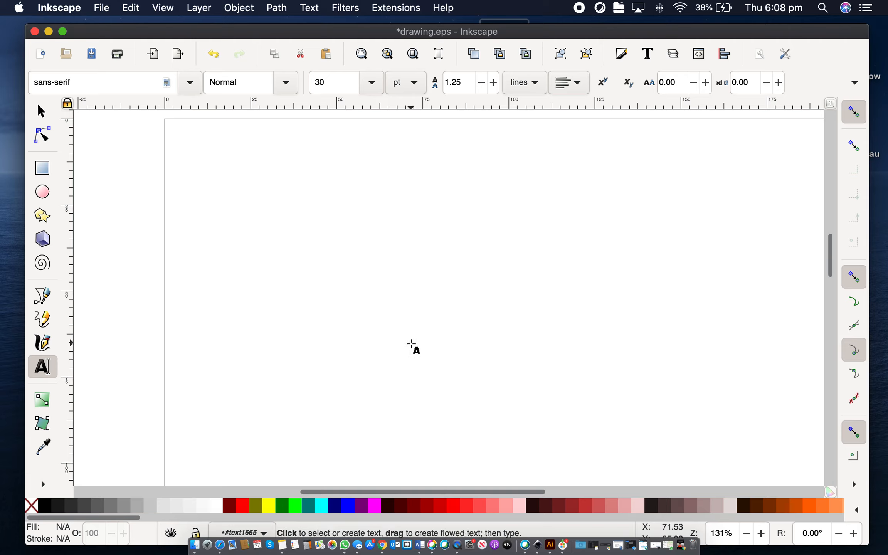
# Step: Type the word Gemma as a text object on the canvas
pyautogui.write('Gemma')
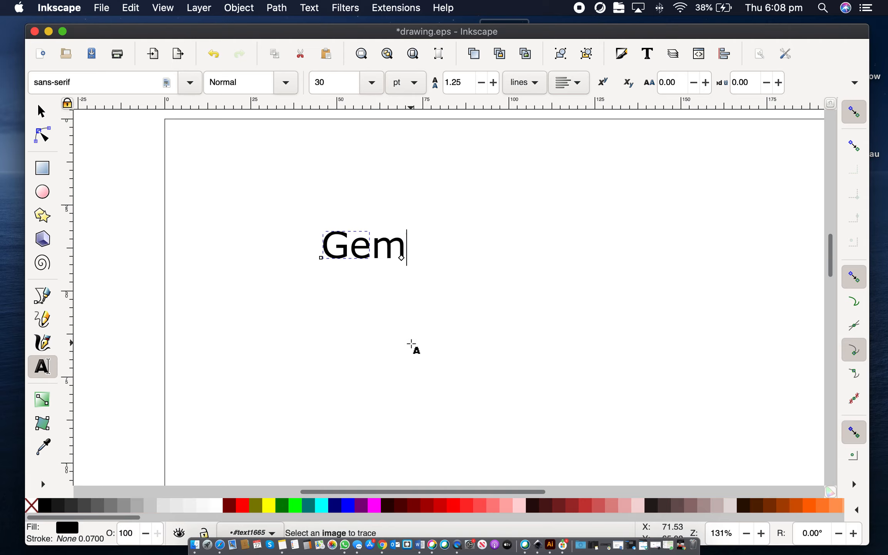
pyautogui.click(42, 113)
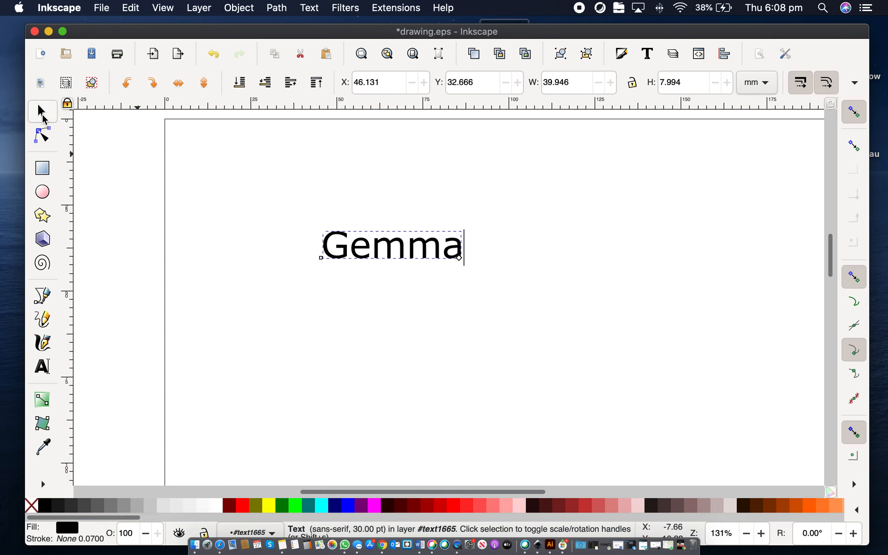
# Step: Select the Gemma text and convert the text object to a path
pyautogui.click(356, 280)
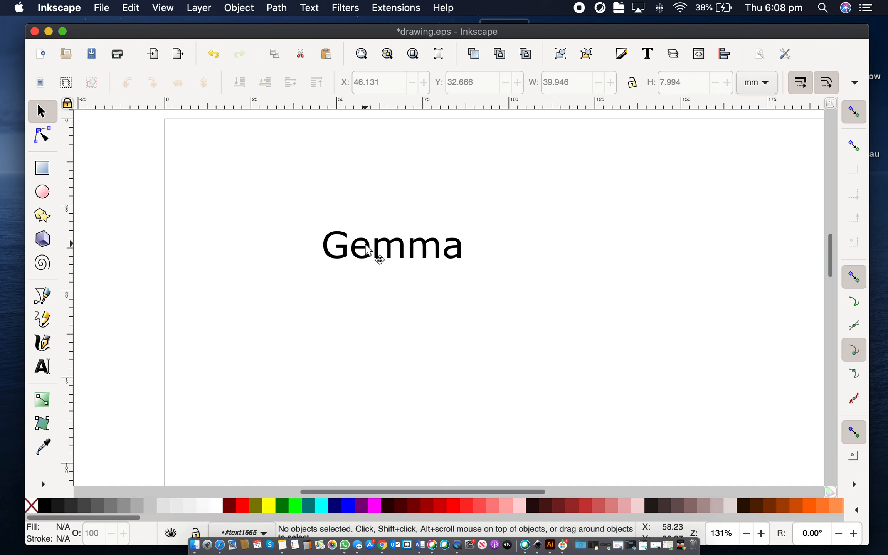
pyautogui.click(376, 252)
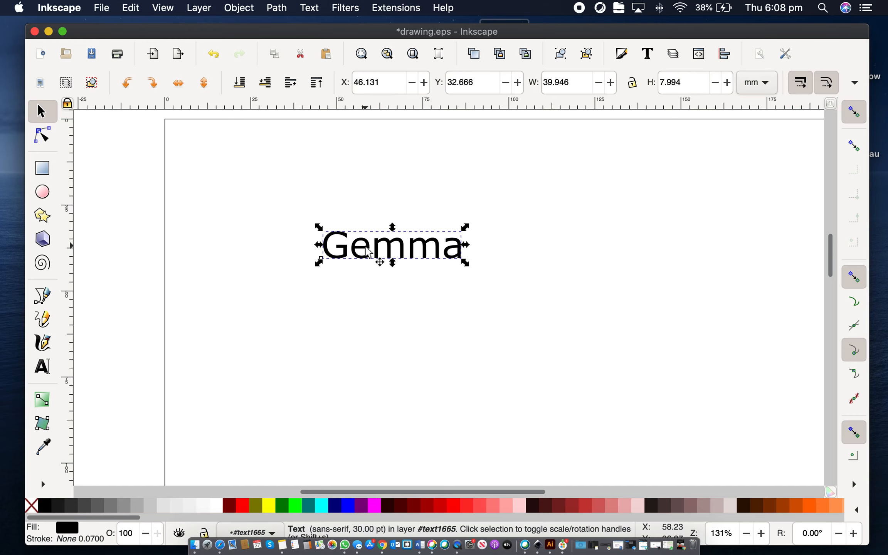
pyautogui.click(45, 137)
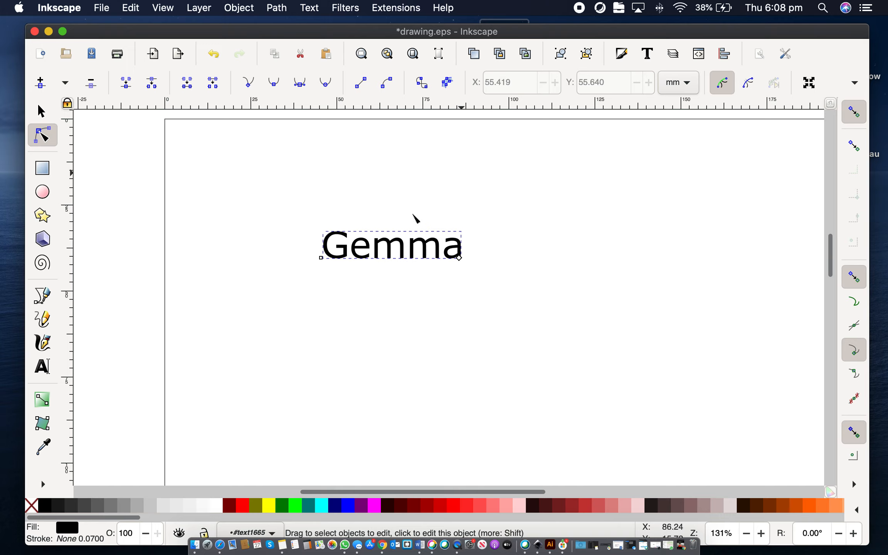
pyautogui.scroll(3, 401, 253)
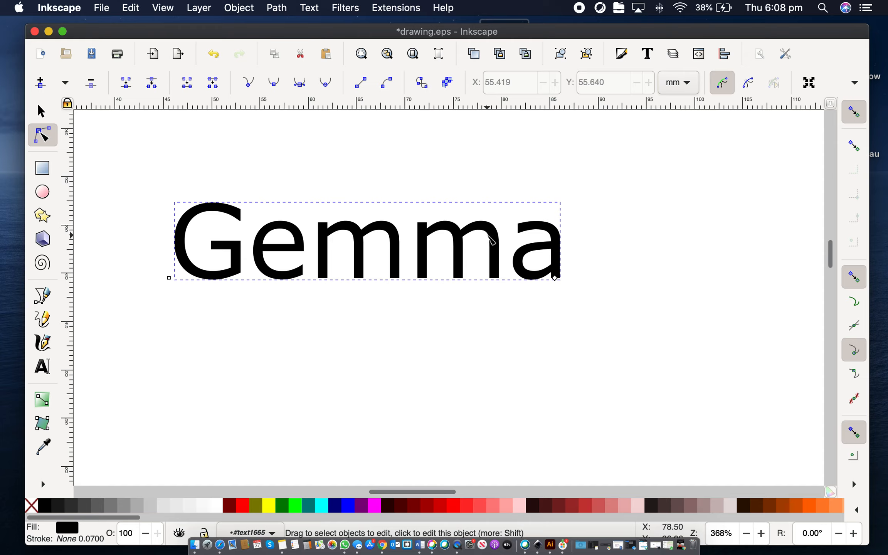
pyautogui.click(450, 86)
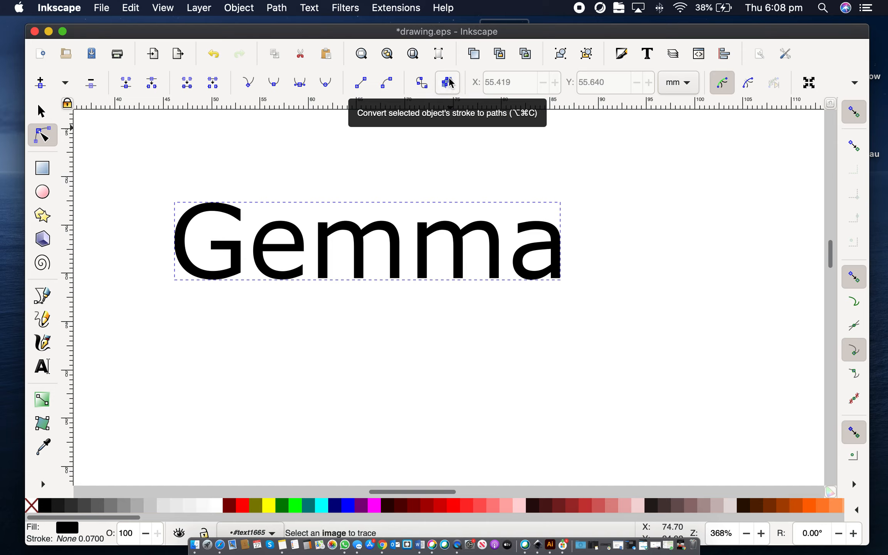
pyautogui.click(447, 86)
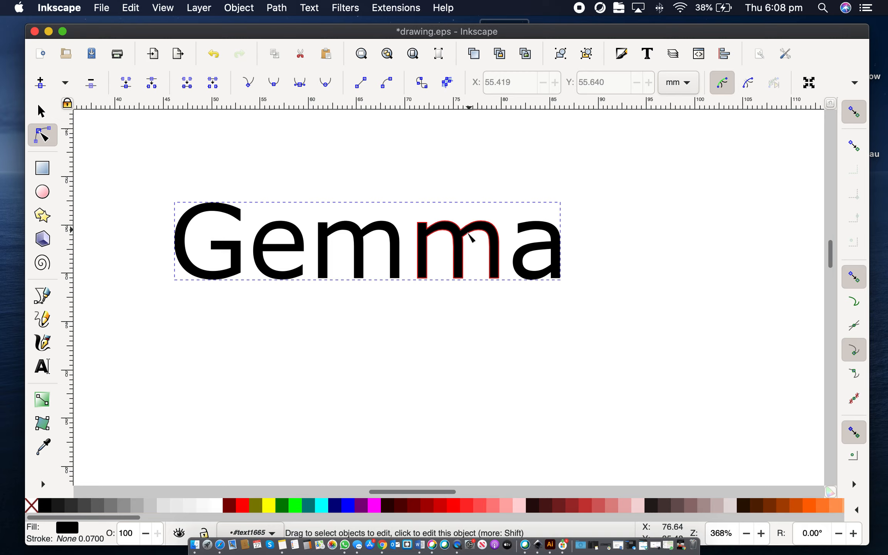
# Step: Select the G letter on its own and nudge it two steps to the right
pyautogui.click(461, 257)
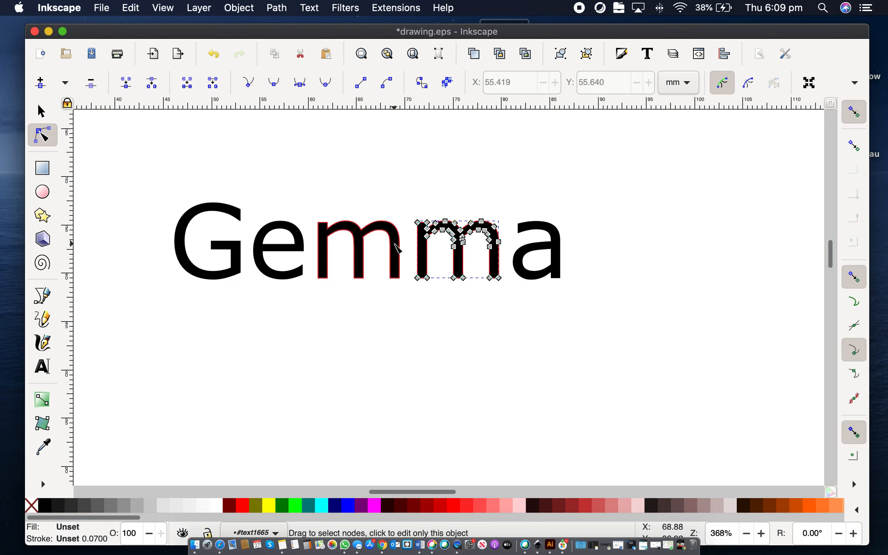
pyautogui.click(396, 250)
pyautogui.click(257, 251)
pyautogui.click(228, 247)
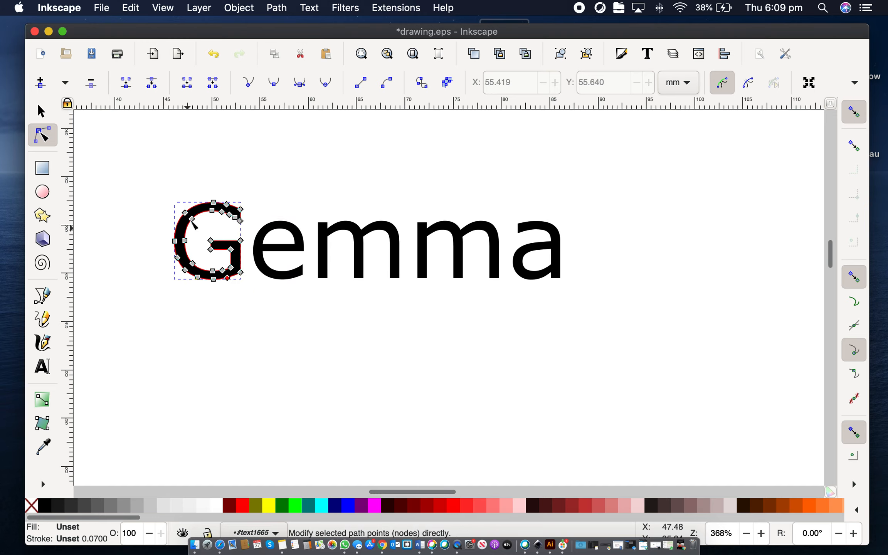
pyautogui.click(43, 112)
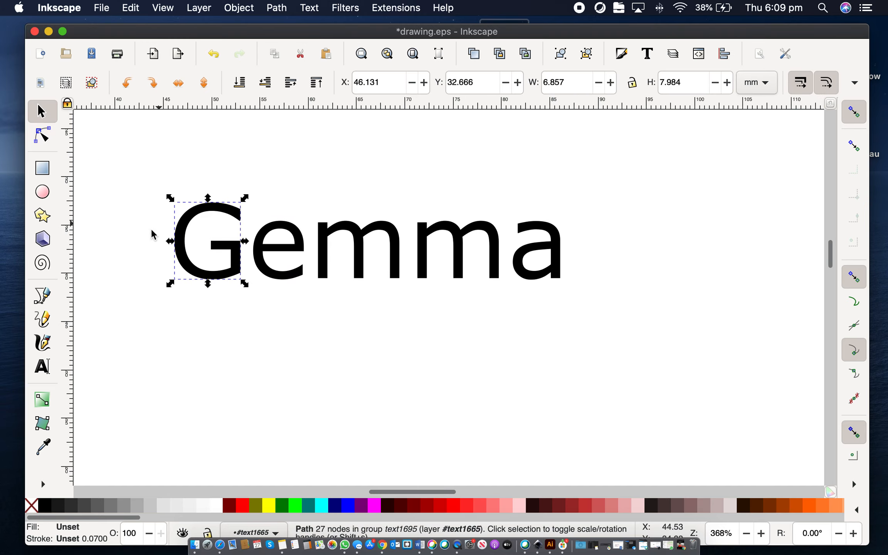
pyautogui.press('Right')
pyautogui.press('Right')
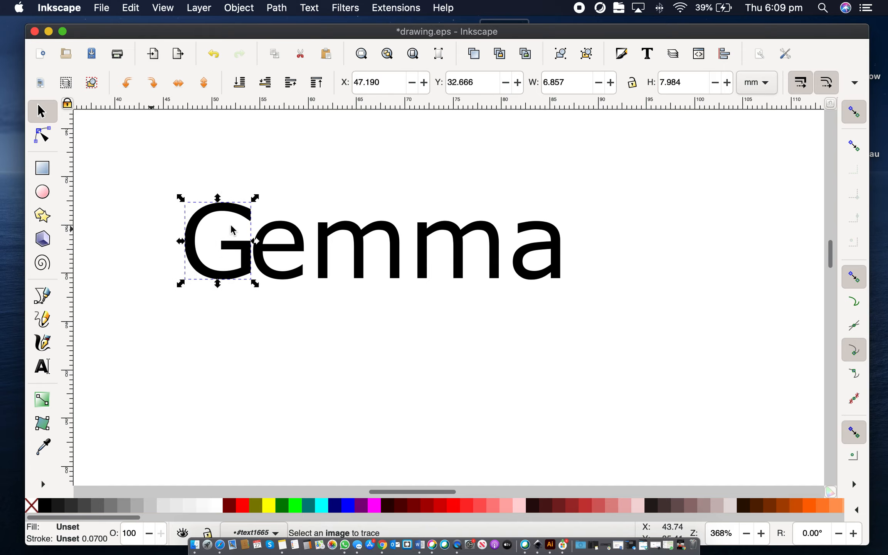
# Step: Select the e letter and nudge it one step to the right
pyautogui.click(318, 308)
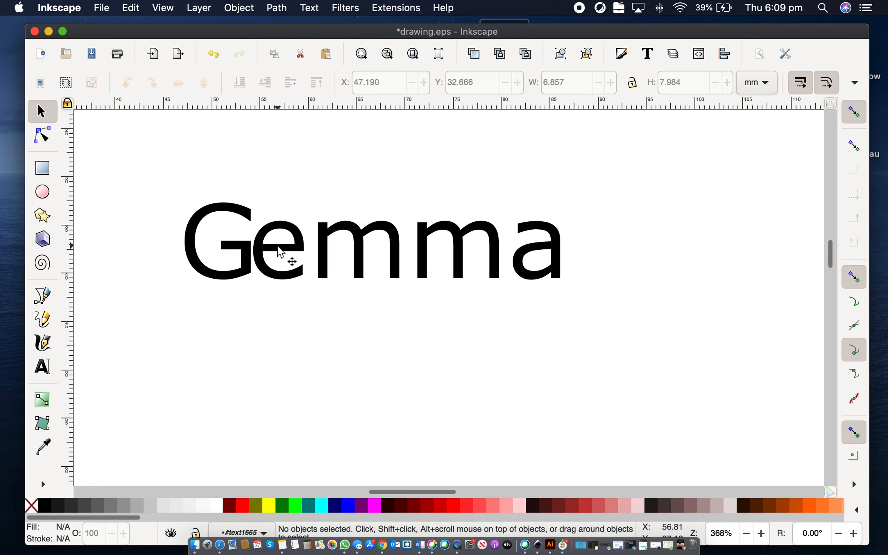
pyautogui.click(280, 252)
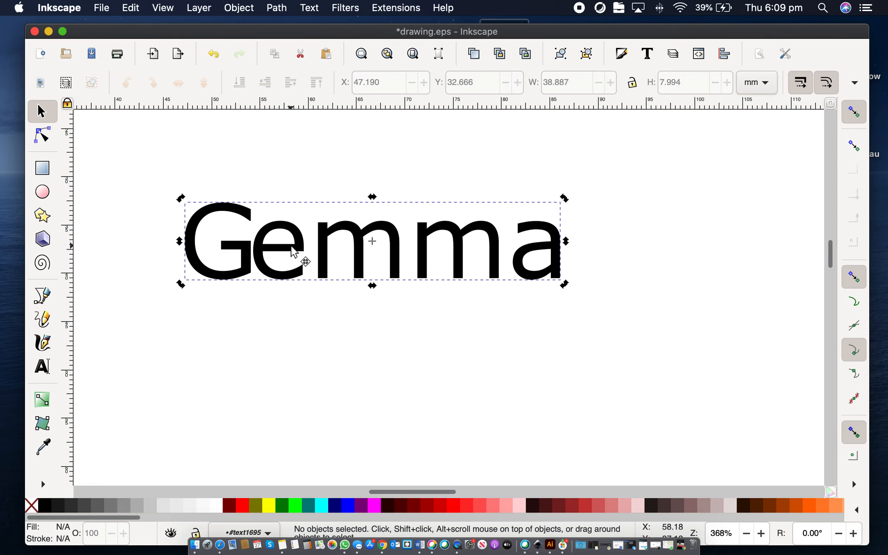
pyautogui.click(238, 208)
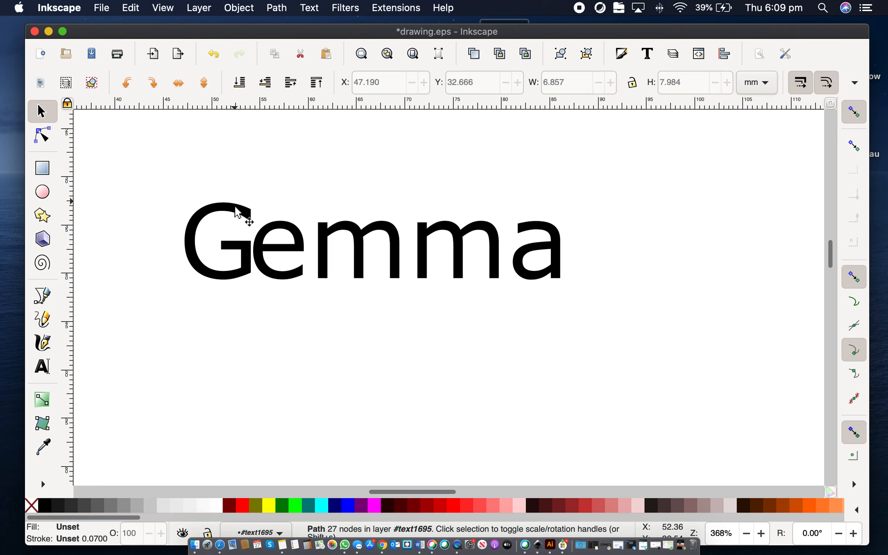
pyautogui.click(291, 228)
pyautogui.press('Right')
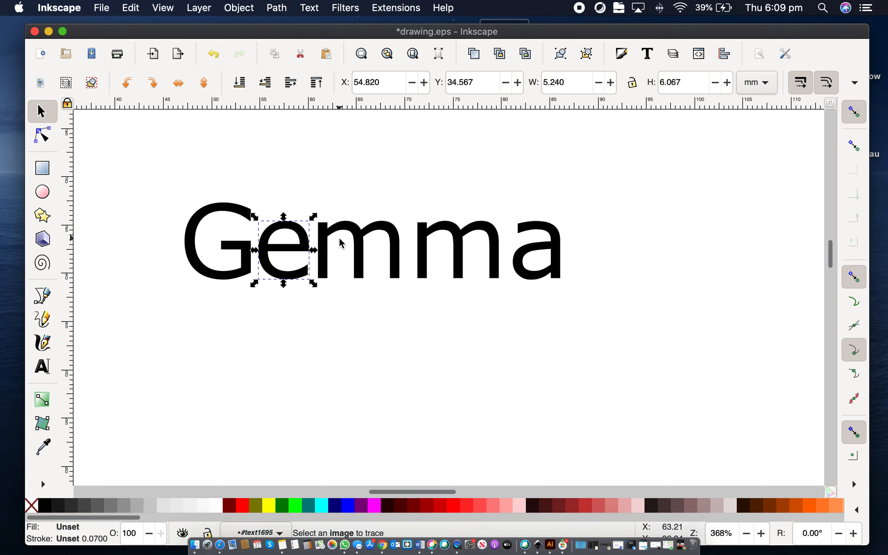
pyautogui.press('Escape')
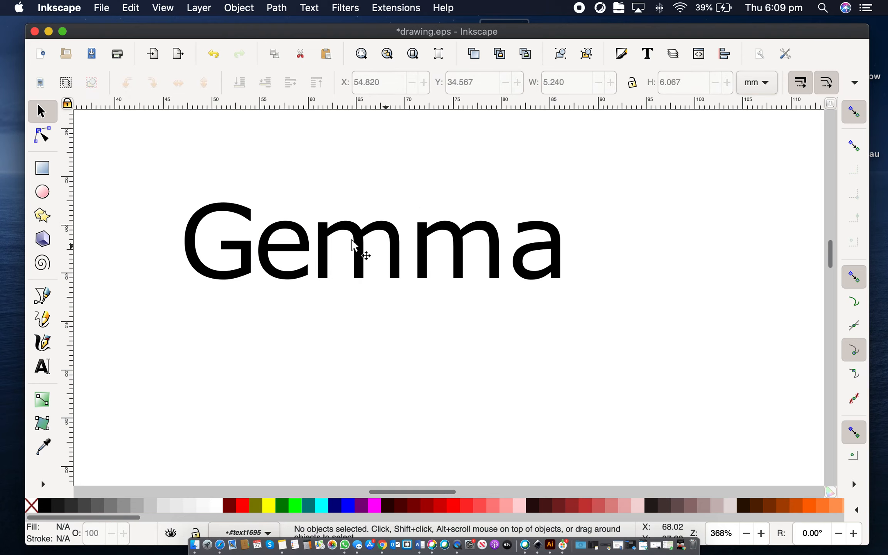
# Step: Nudge the bottom-left node of the first m's middle stem four steps left to form a diagonal
pyautogui.click(41, 135)
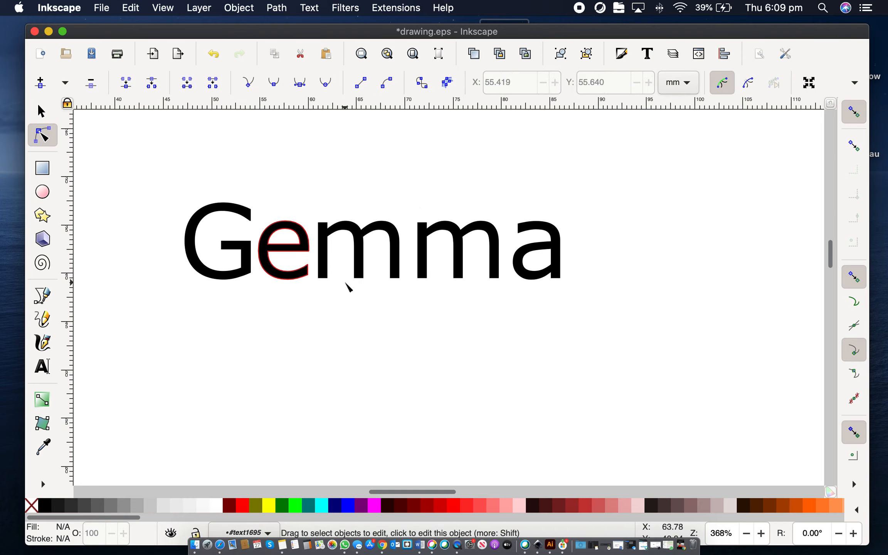
pyautogui.click(362, 278)
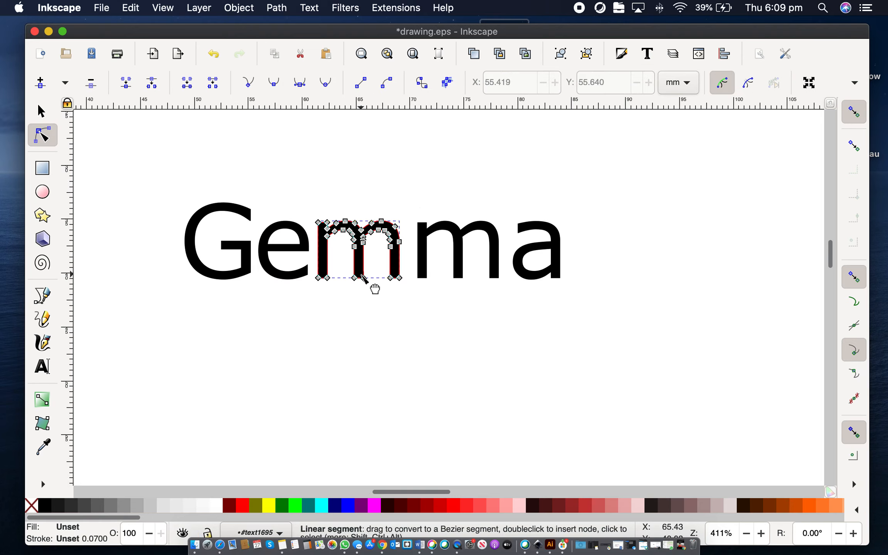
pyautogui.scroll(5, 373, 287)
pyautogui.click(349, 283)
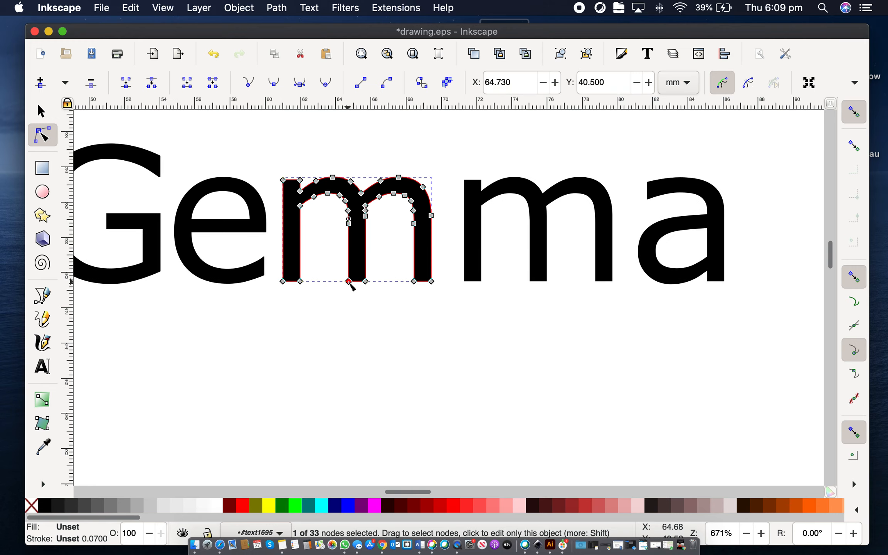
pyautogui.press('Left')
pyautogui.press('Left')
pyautogui.press('Left')
pyautogui.press('Left')
pyautogui.press('Left')
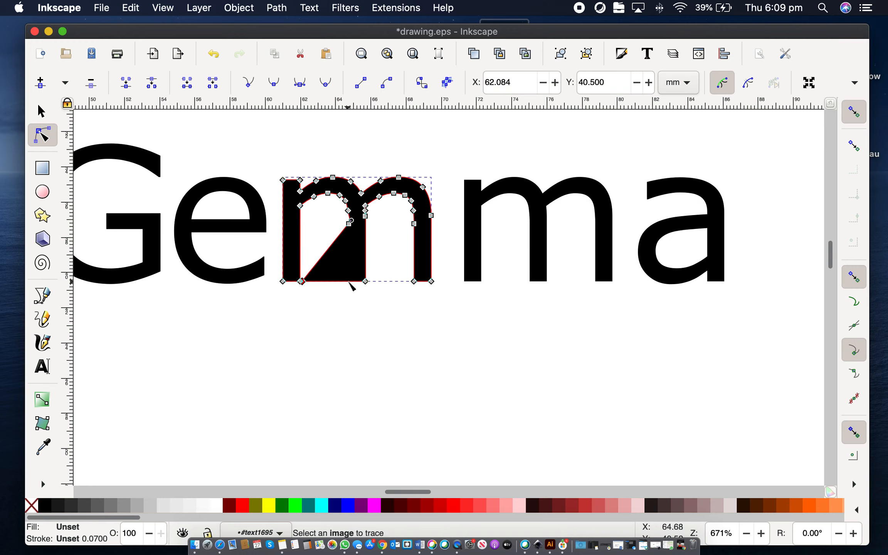
pyautogui.press('Left')
# Step: Nudge the first m's other inner bottom nodes rightward so the middle stem becomes a triangle
pyautogui.click(365, 281)
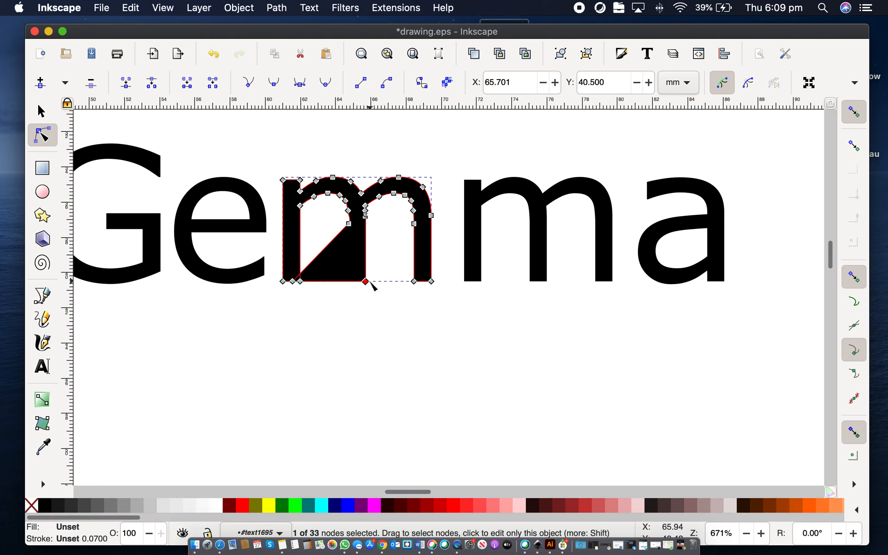
pyautogui.press('Right')
pyautogui.press('Right')
pyautogui.press('Right')
pyautogui.press('Right')
pyautogui.press('Right')
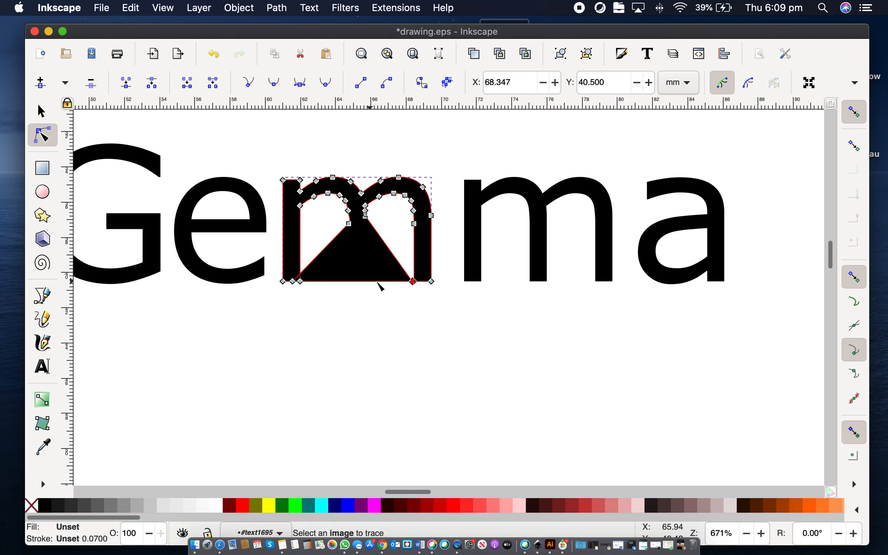
pyautogui.click(292, 282)
pyautogui.press('Right')
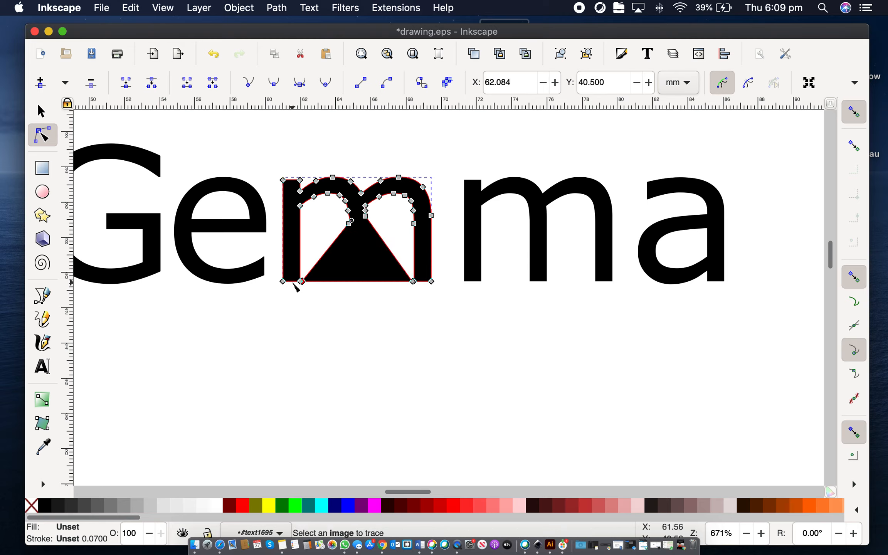
pyautogui.click(317, 321)
pyautogui.click(354, 315)
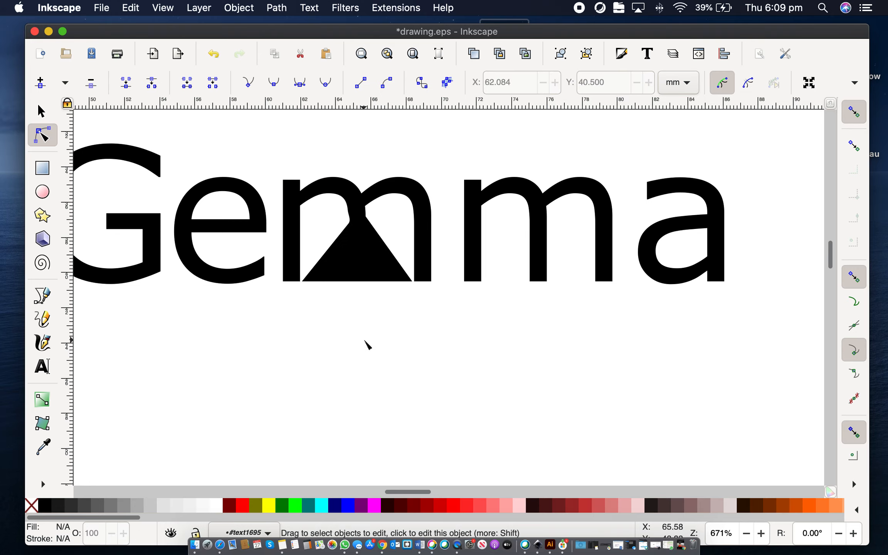
# Step: Inspect the nodes along the top arches of the reshaped m
pyautogui.scroll(1, 367, 345)
pyautogui.click(349, 210)
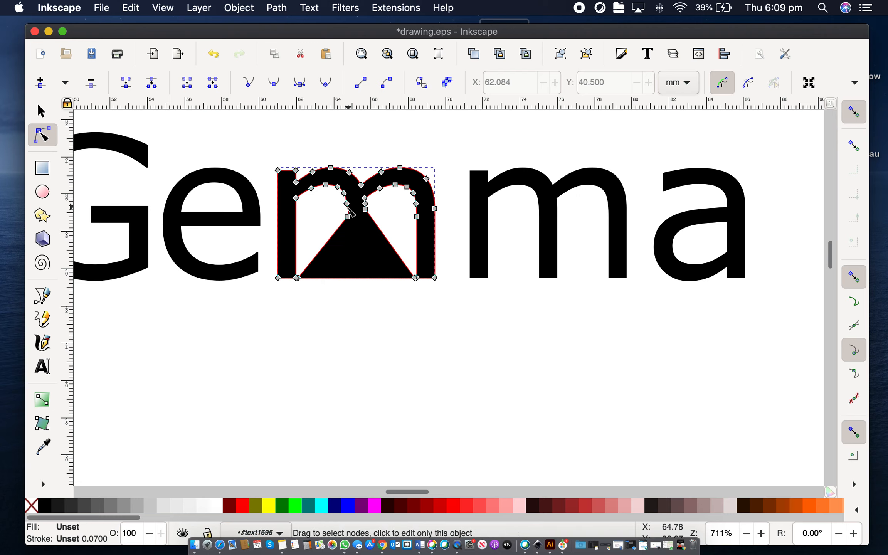
pyautogui.click(347, 205)
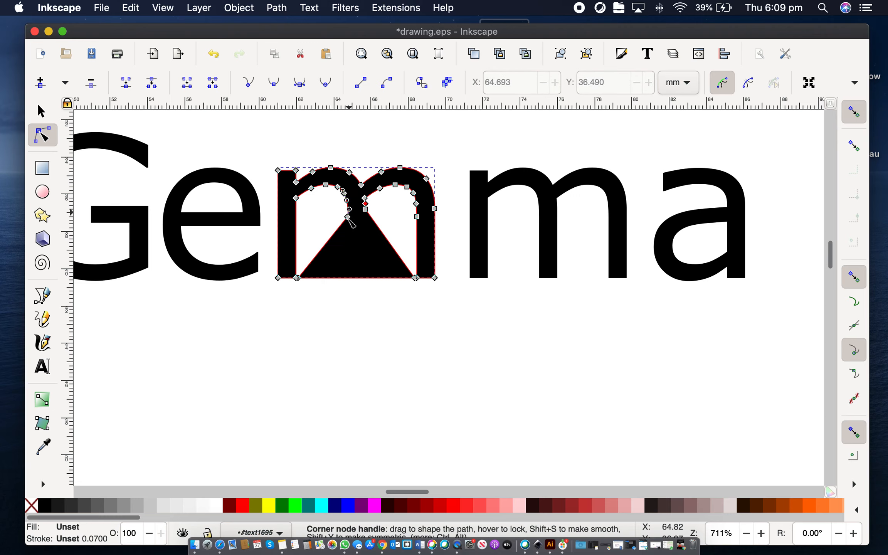
pyautogui.click(326, 186)
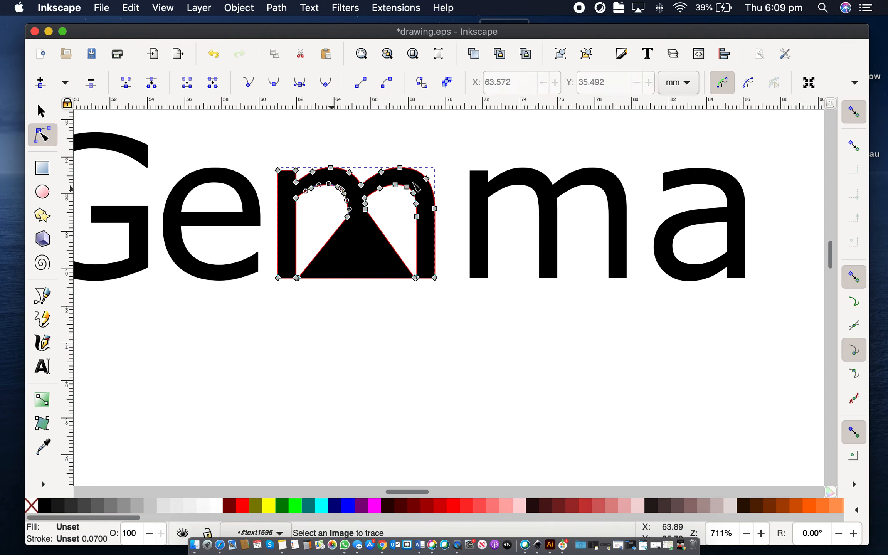
pyautogui.click(396, 185)
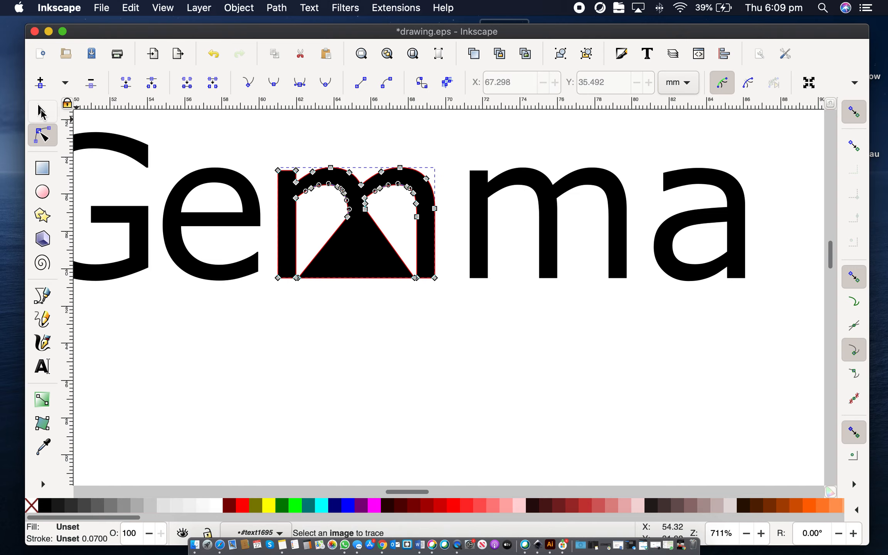
pyautogui.click(42, 111)
pyautogui.click(419, 379)
pyautogui.scroll(-5, 419, 380)
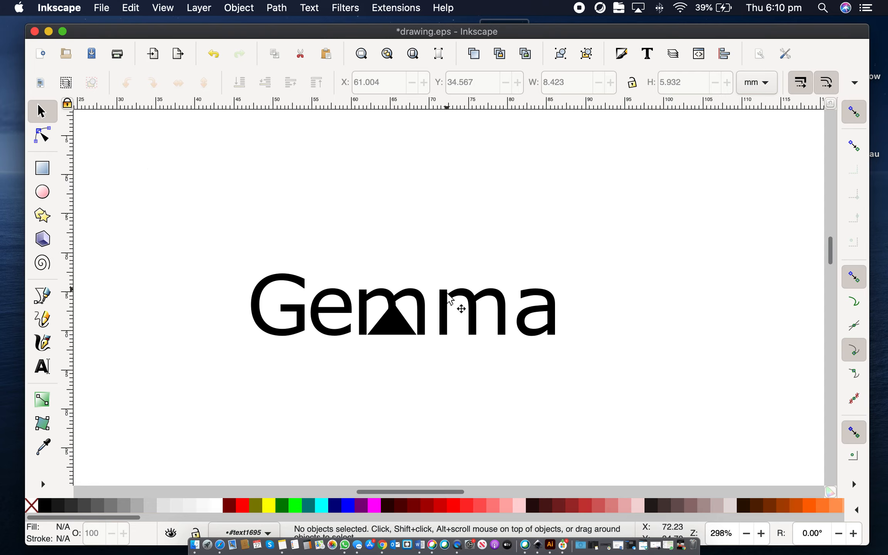
# Step: Move a copy of the reshaped m right into the second m's place
pyautogui.click(452, 305)
pyautogui.moveTo(448, 303); pyautogui.dragTo(488, 299)
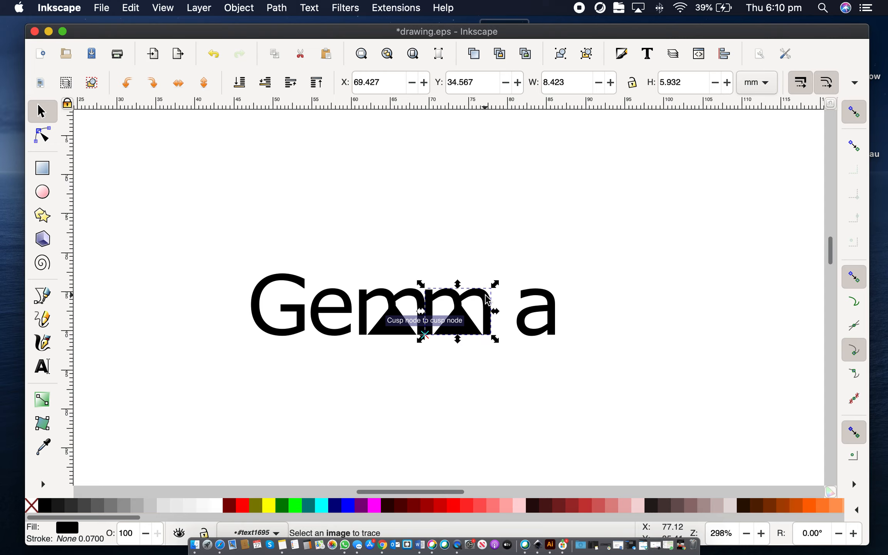
pyautogui.click(530, 314)
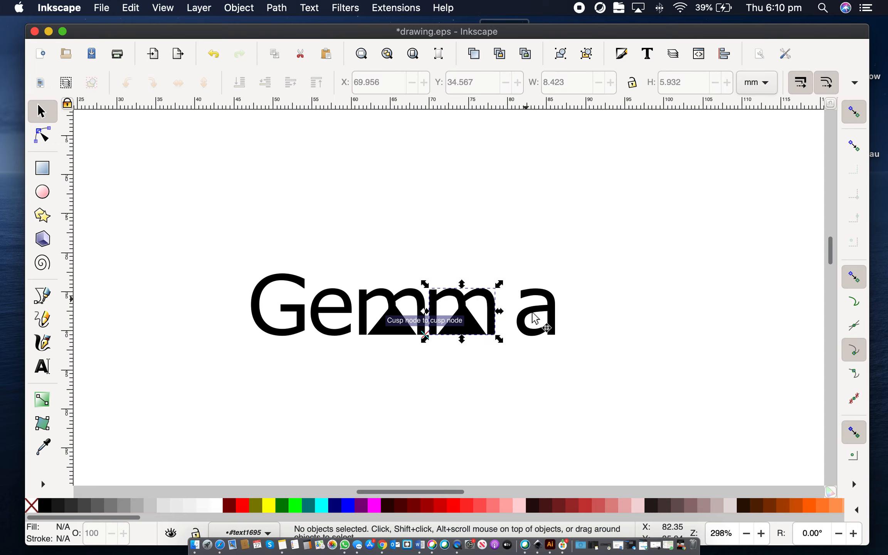
# Step: Select the final a and nudge it five steps left against the m
pyautogui.click(535, 316)
pyautogui.press('Left')
pyautogui.press('Left')
pyautogui.press('Left')
pyautogui.press('Left')
pyautogui.press('Left')
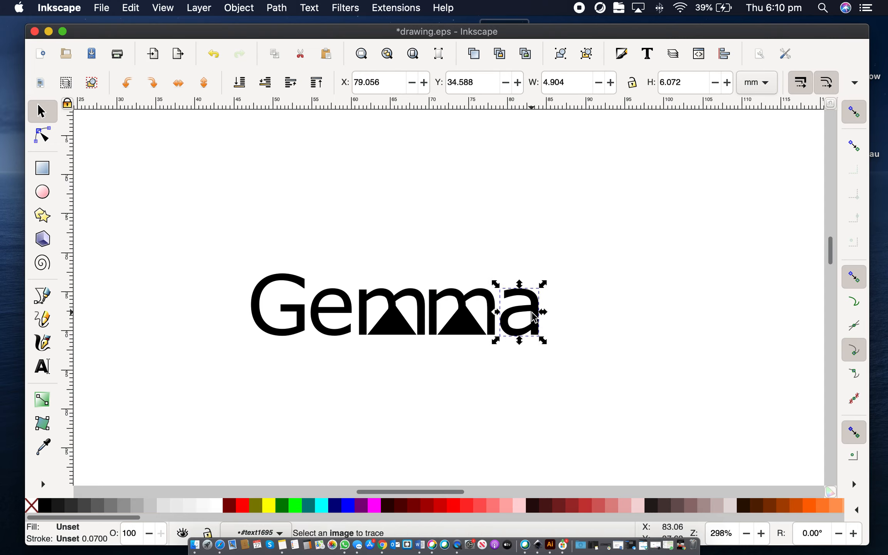
pyautogui.click(475, 342)
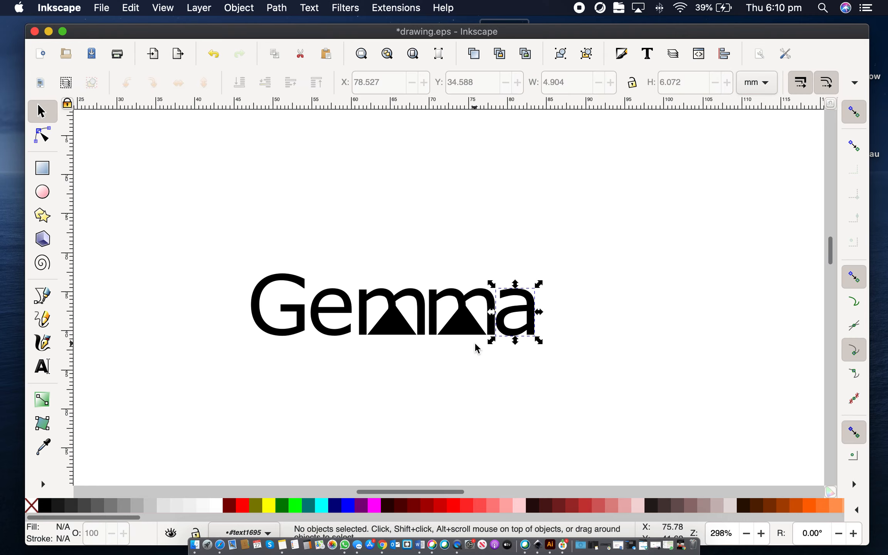
pyautogui.scroll(2, 475, 342)
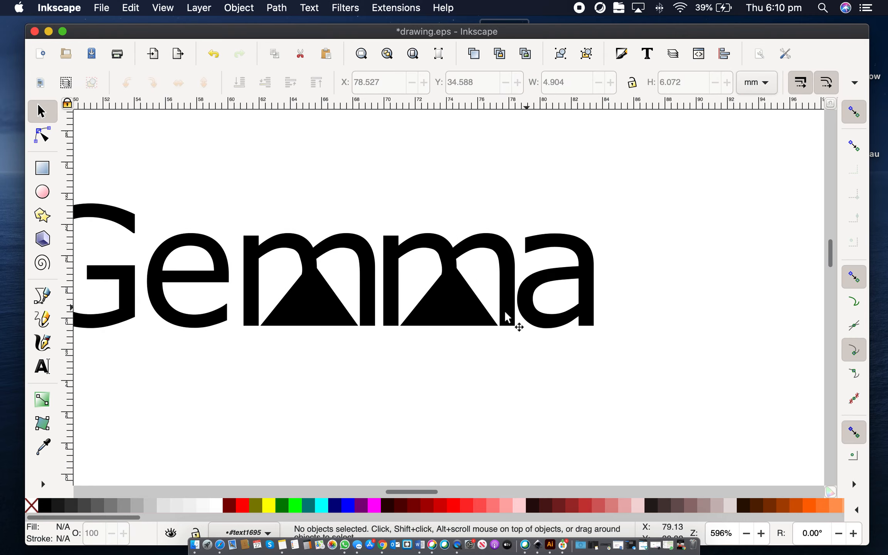
# Step: Select all the Gemma letters, give them a flat red stroke and remove their fill
pyautogui.scroll(-3, 396, 360)
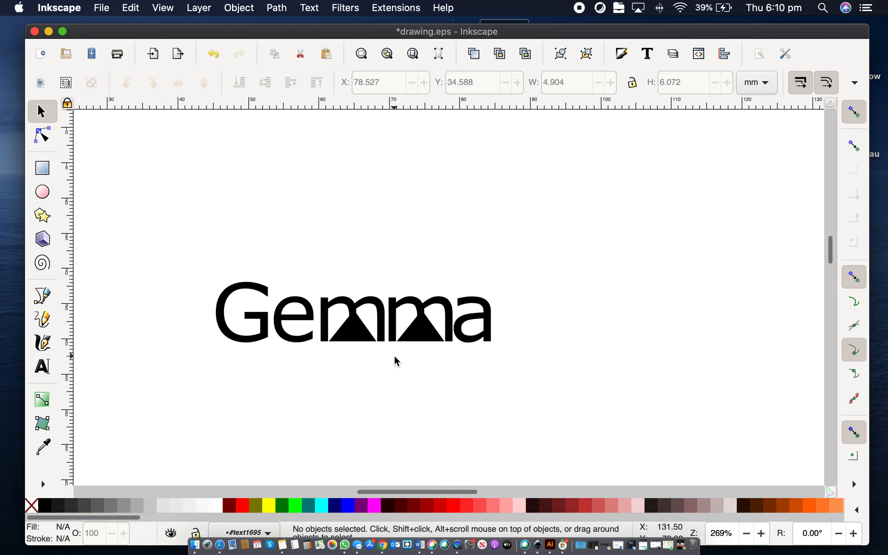
pyautogui.click(43, 192)
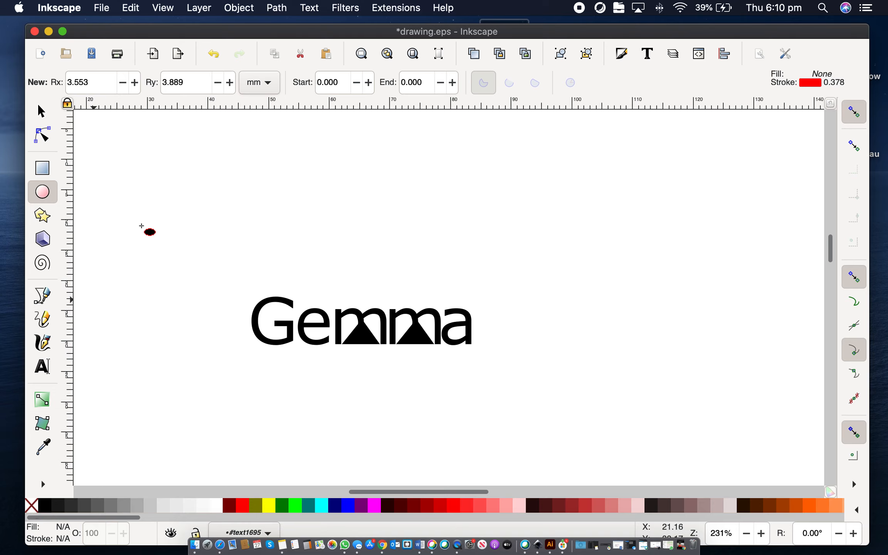
pyautogui.click(43, 112)
pyautogui.moveTo(232, 246); pyautogui.dragTo(493, 375)
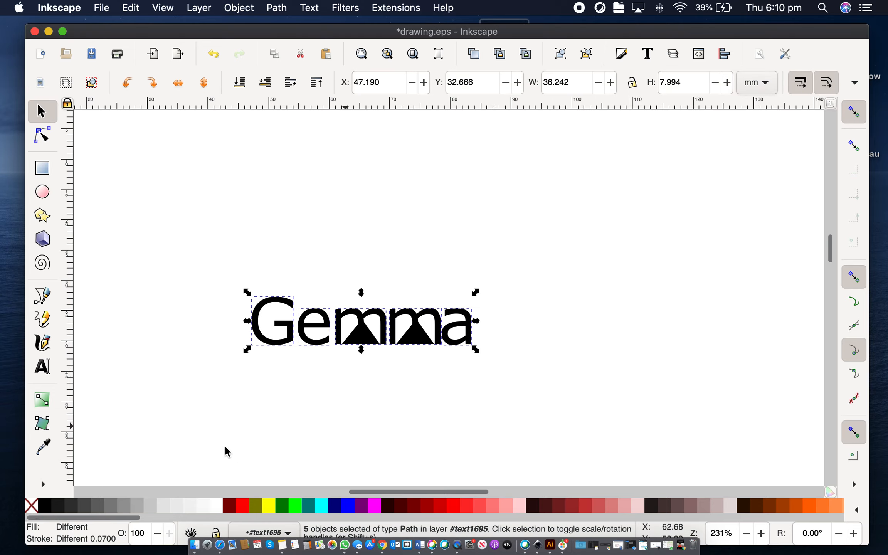
pyautogui.click(31, 510)
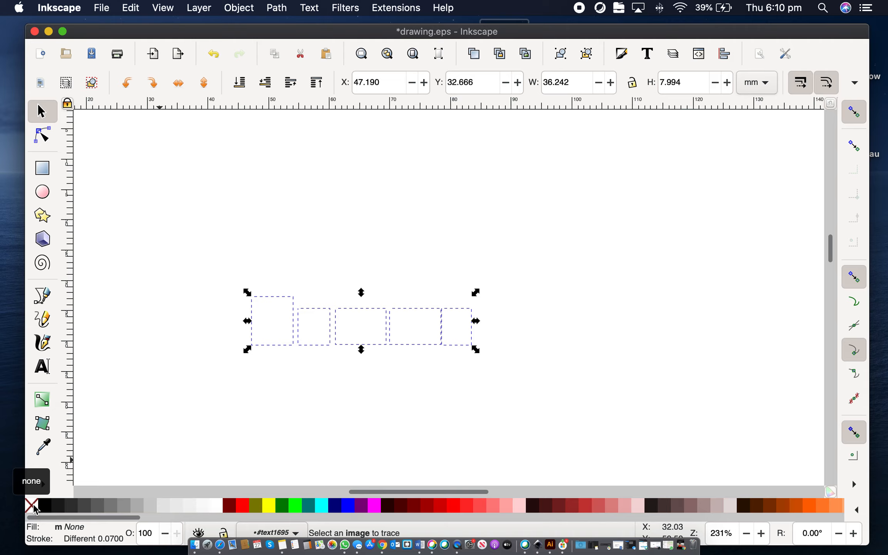
pyautogui.click(44, 510)
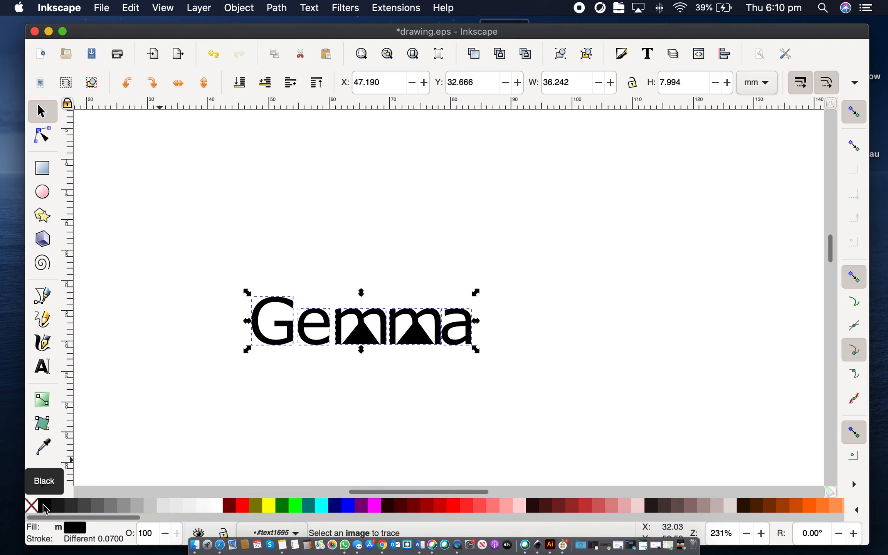
pyautogui.click(76, 542)
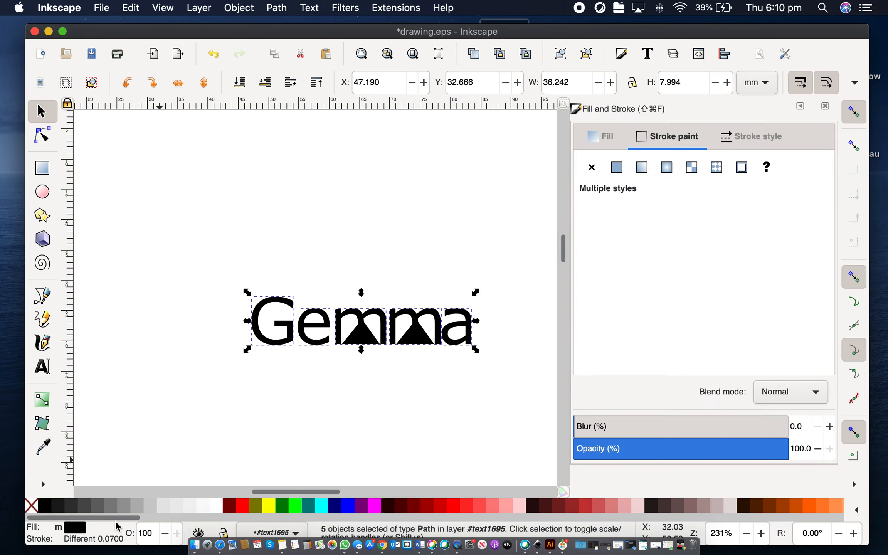
pyautogui.click(622, 172)
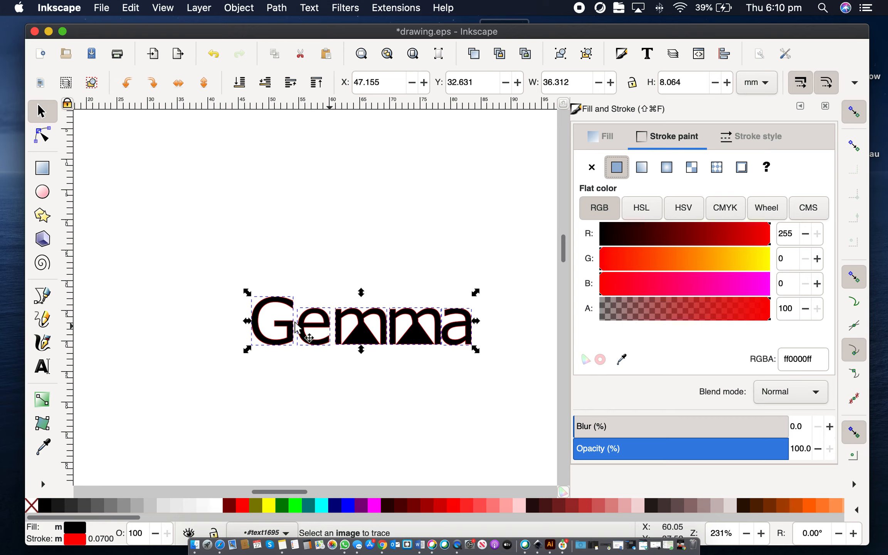
pyautogui.click(61, 527)
pyautogui.click(37, 505)
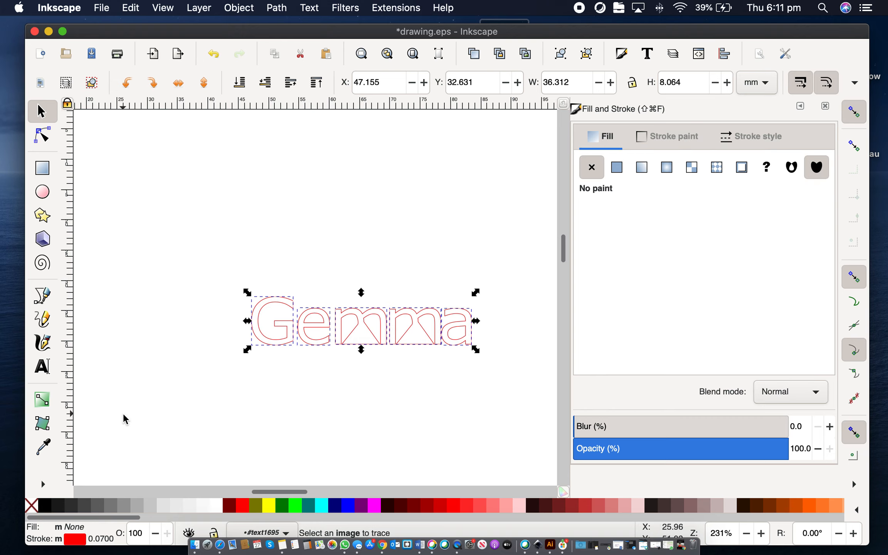
# Step: Change the letters' stroke colour to blue (RGB 0, 0, 255)
pyautogui.click(80, 540)
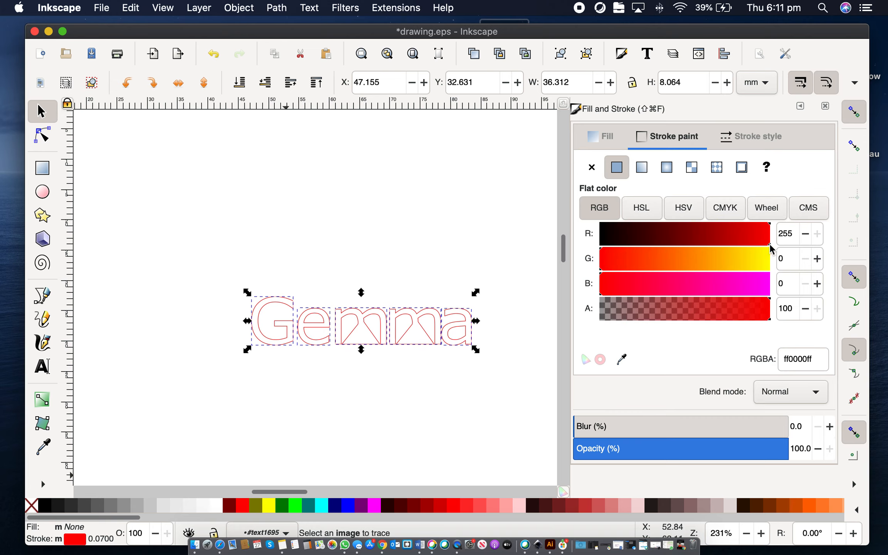
pyautogui.moveTo(692, 235); pyautogui.dragTo(599, 249)
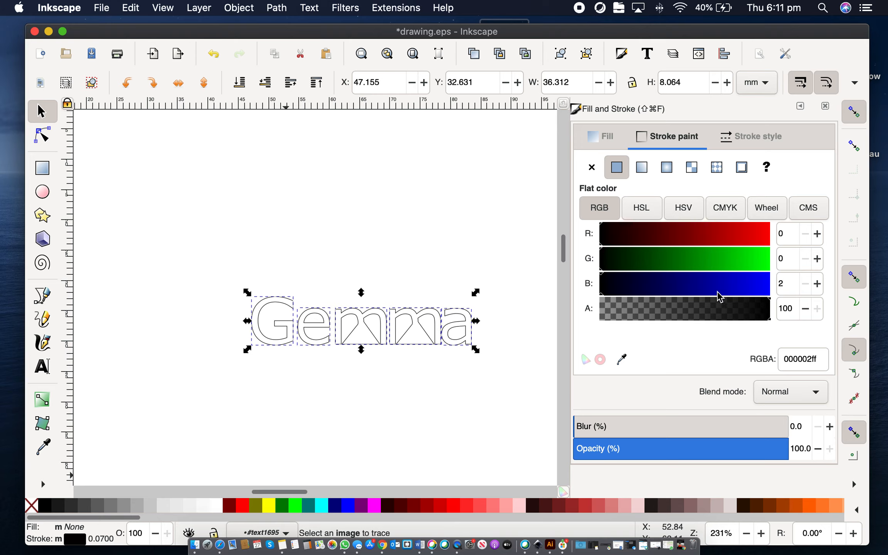
pyautogui.moveTo(718, 297); pyautogui.dragTo(773, 285)
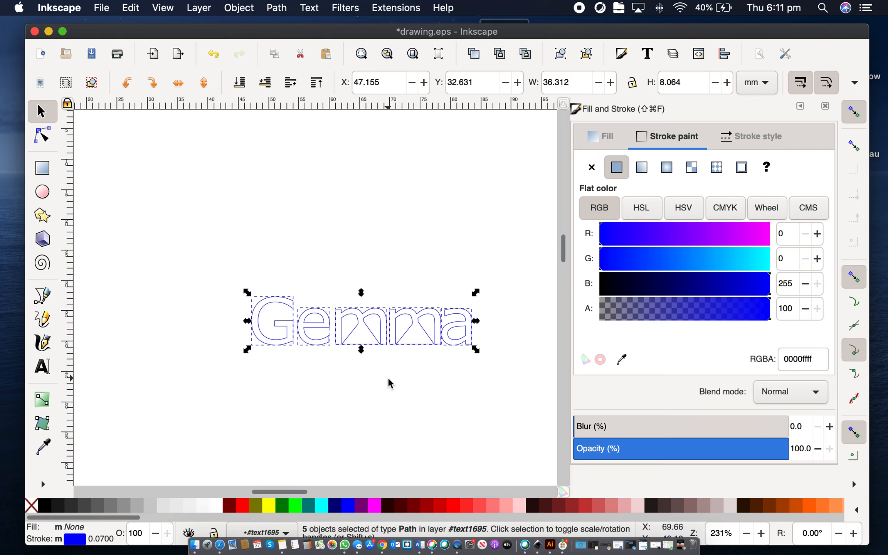
pyautogui.click(389, 379)
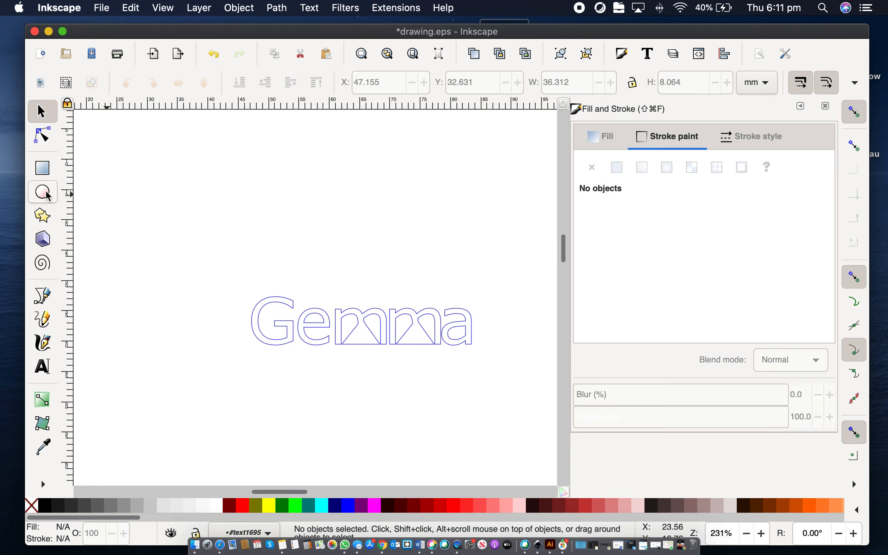
pyautogui.click(42, 216)
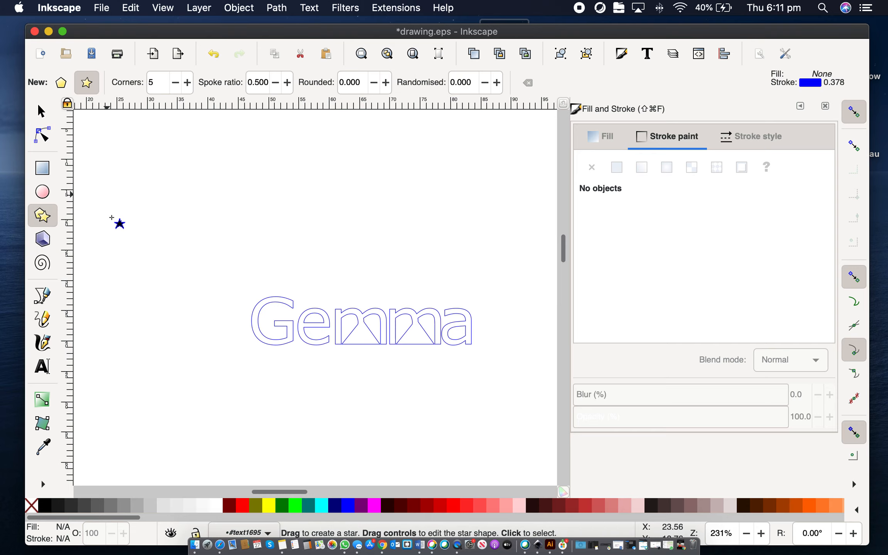
pyautogui.moveTo(139, 238); pyautogui.dragTo(155, 251)
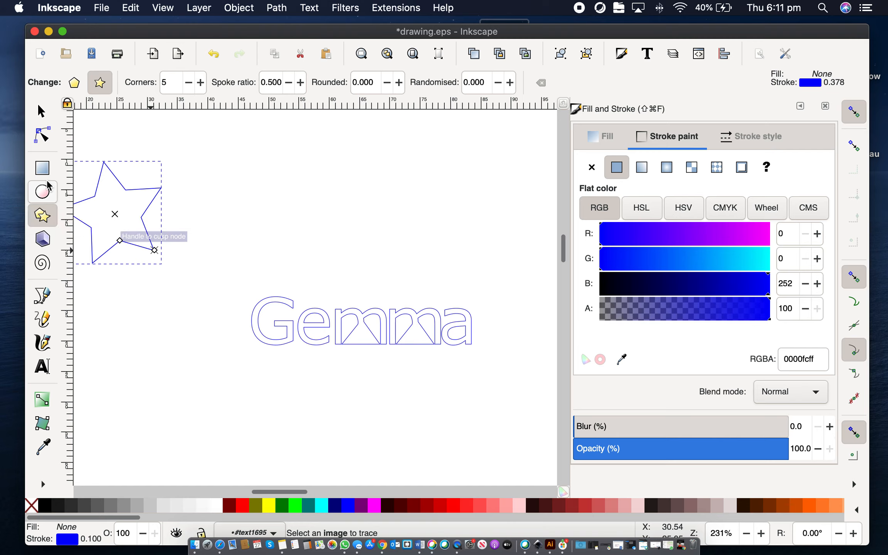
pyautogui.press('Delete')
# Step: Draw an ellipse about 42.6 by 37.6 mm enclosing the Gemma lettering
pyautogui.click(42, 192)
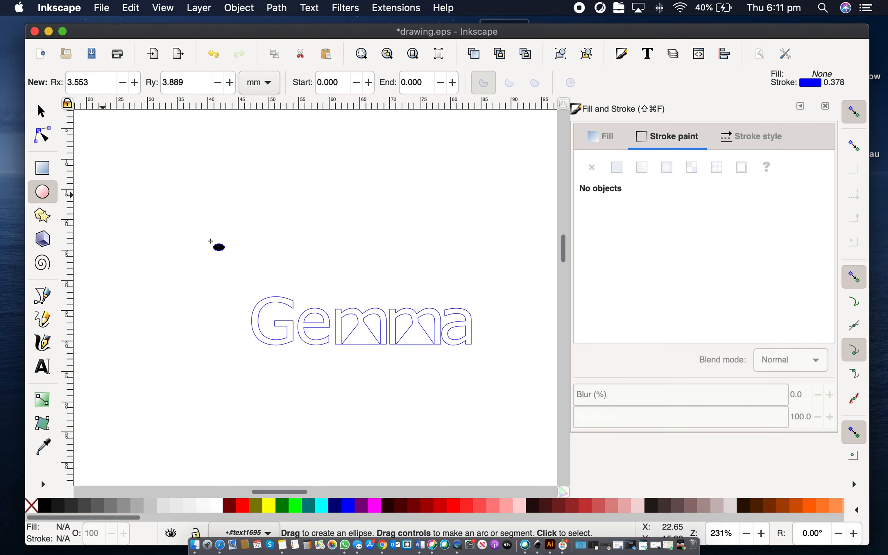
pyautogui.moveTo(243, 188); pyautogui.dragTo(493, 409)
pyautogui.moveTo(493, 409); pyautogui.dragTo(493, 409)
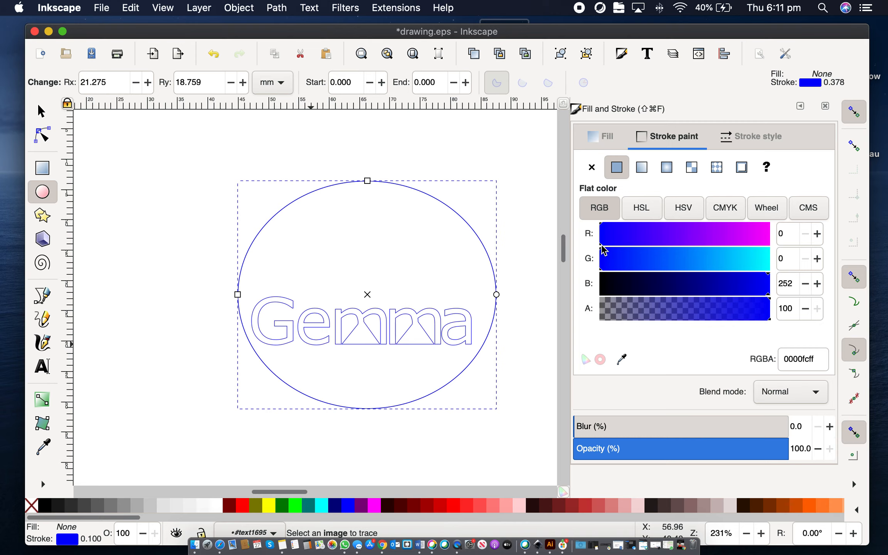
# Step: Set the ellipse's stroke colour to red (RGB 255, 0, 0)
pyautogui.moveTo(757, 235); pyautogui.dragTo(779, 242)
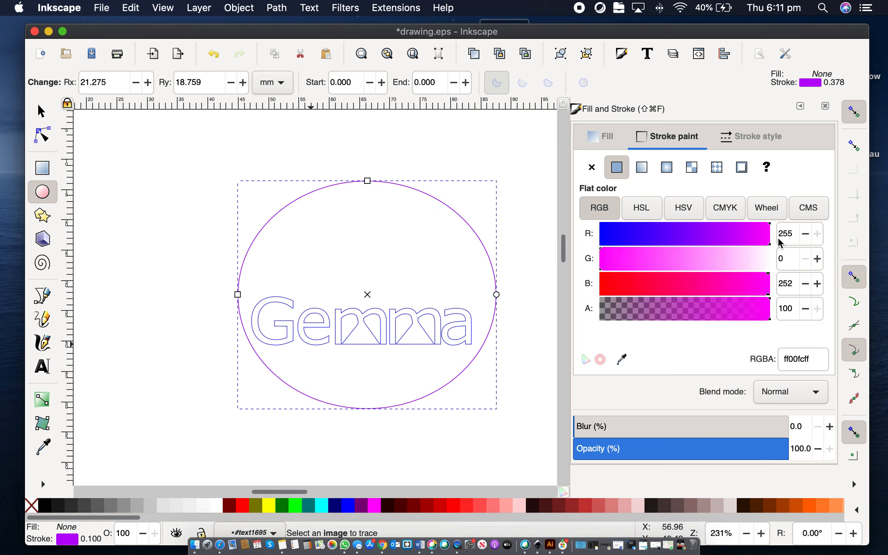
pyautogui.moveTo(769, 278); pyautogui.dragTo(573, 280)
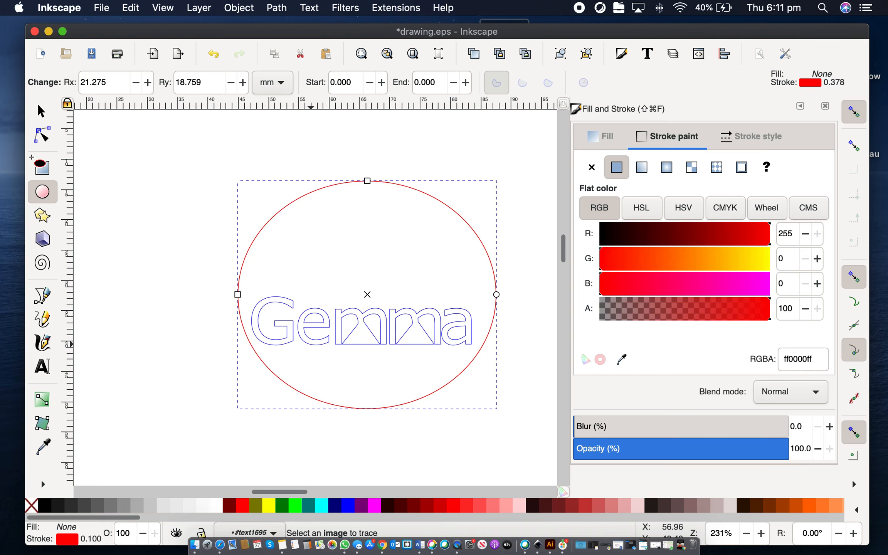
pyautogui.click(133, 155)
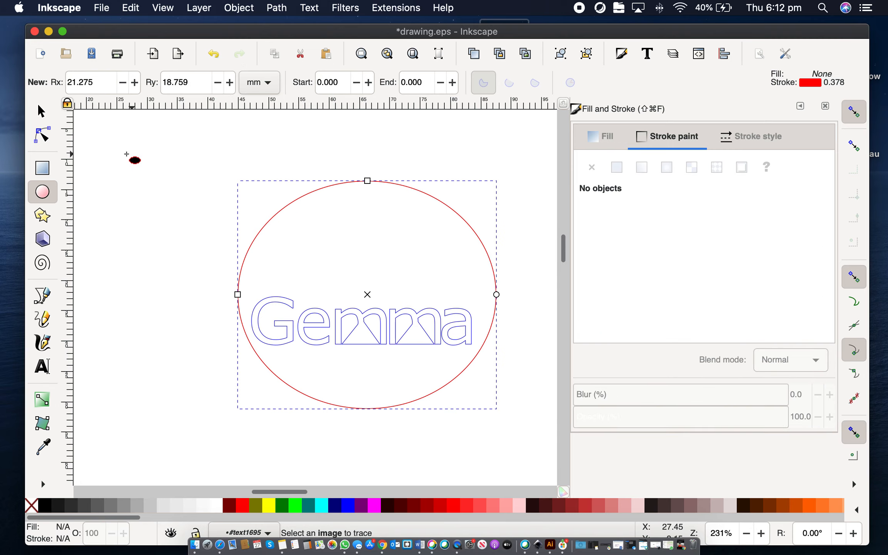
pyautogui.click(42, 111)
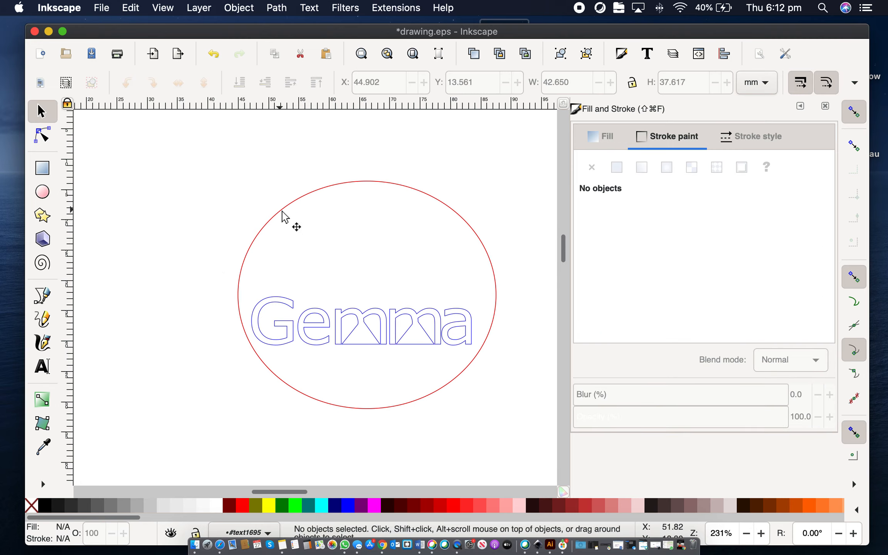
# Step: Paste a copy of the ellipse and set its width and height to 5 mm
pyautogui.click(285, 205)
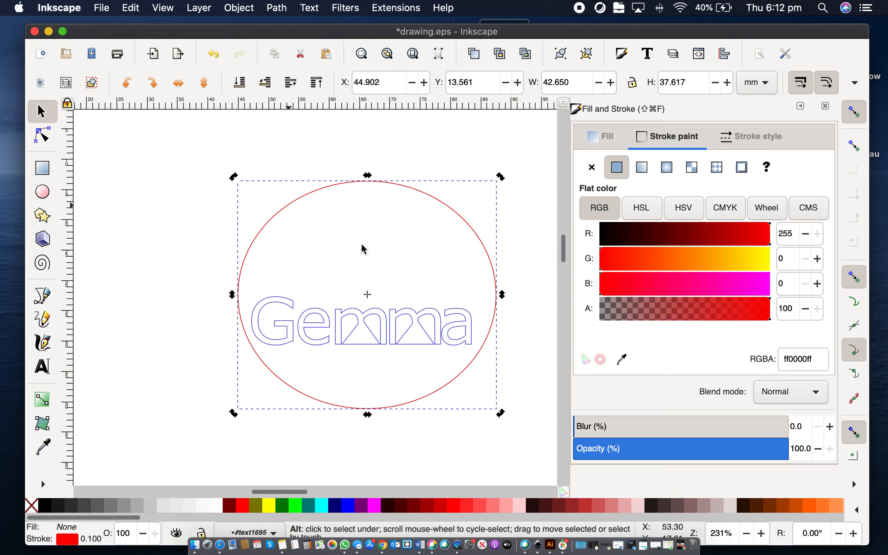
pyautogui.press('super+v')
pyautogui.moveTo(410, 169)
pyautogui.mouseDown()
pyautogui.moveTo(444, 246)
pyautogui.moveTo(484, 269)
pyautogui.mouseUp()
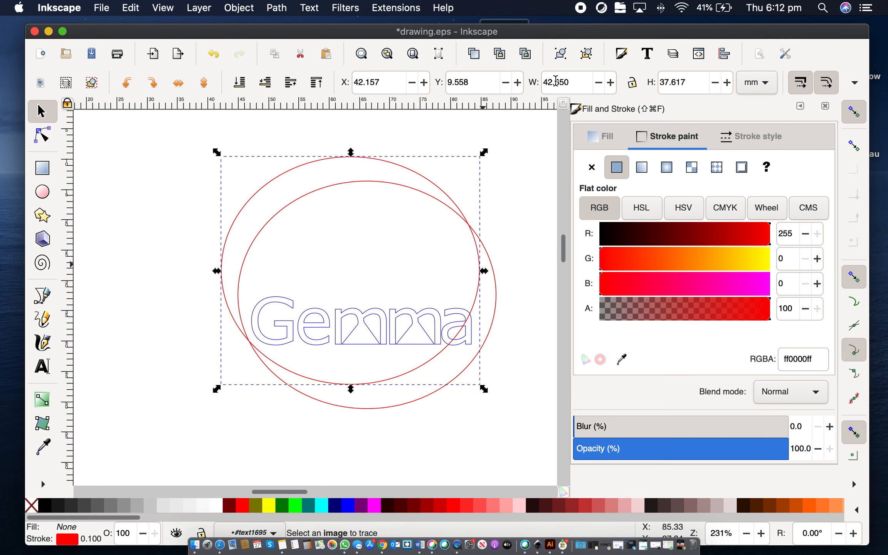
pyautogui.click(569, 82)
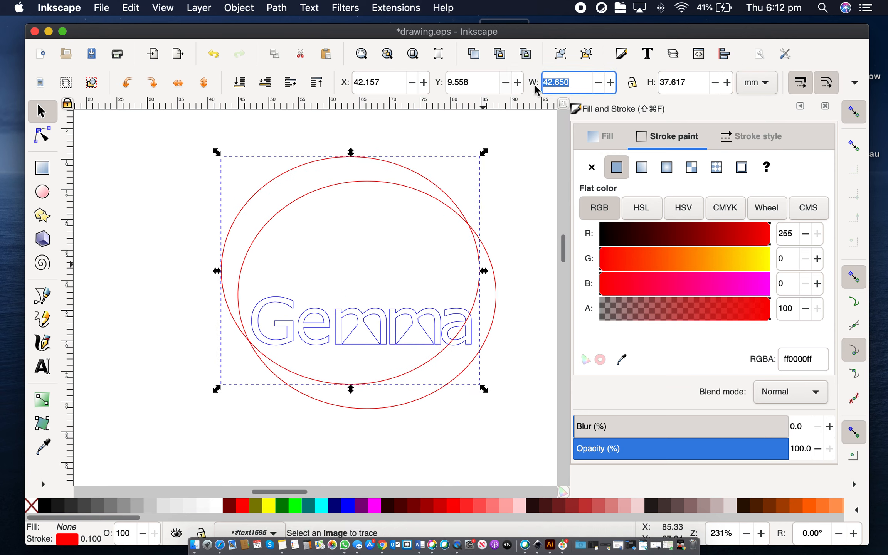
pyautogui.write('5')
pyautogui.press('Tab')
pyautogui.write('5')
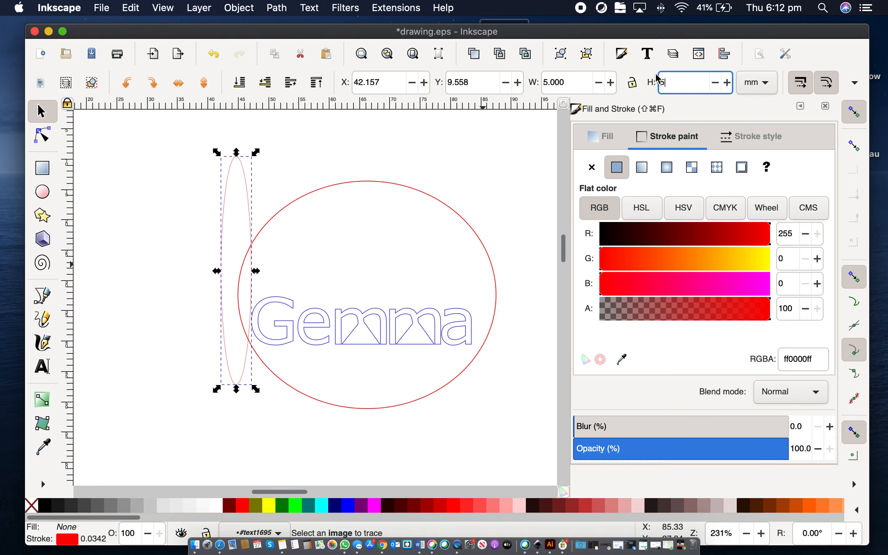
pyautogui.press('Return')
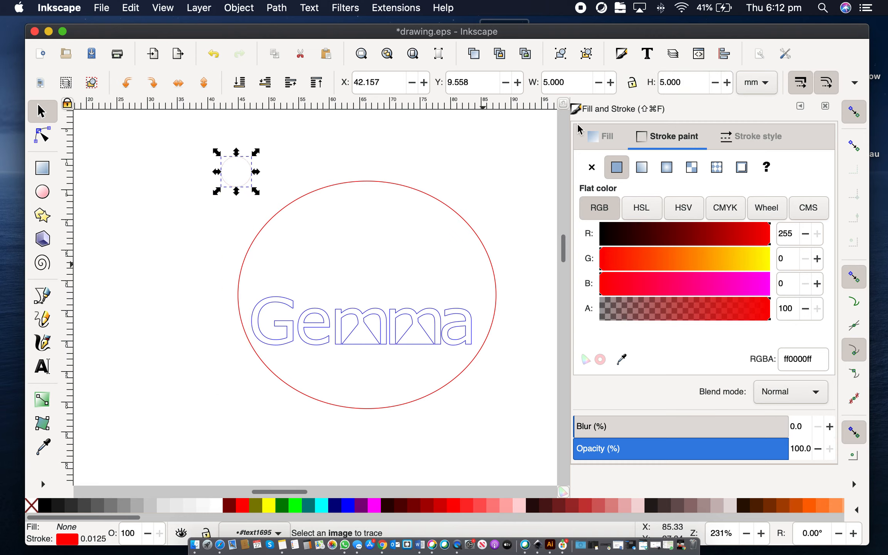
# Step: Move the small circle to sit just inside the top of the large ellipse
pyautogui.click(40, 118)
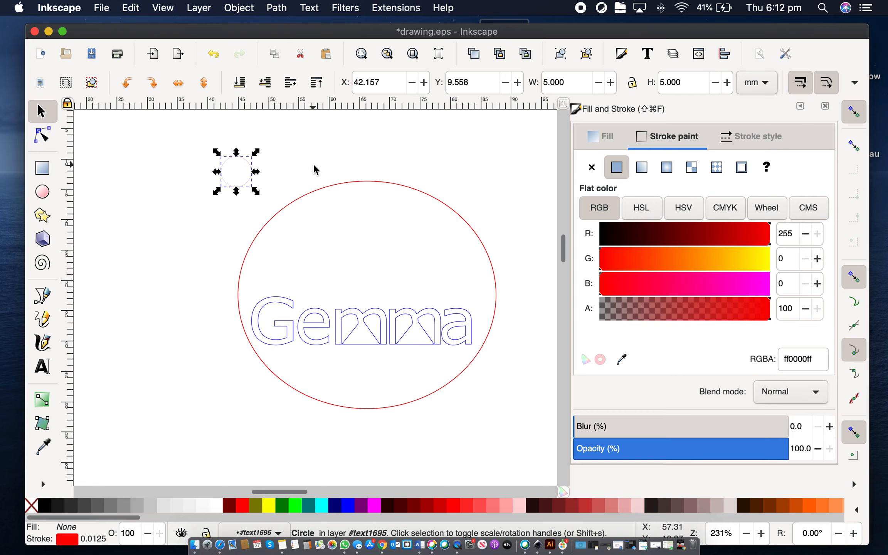
pyautogui.click(255, 169)
pyautogui.moveTo(249, 163); pyautogui.dragTo(372, 203)
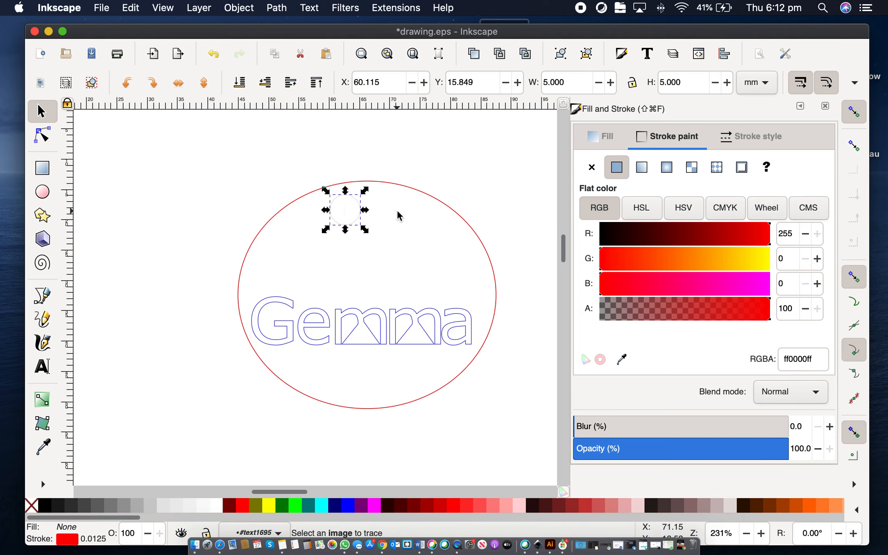
pyautogui.press('Right')
pyautogui.press('Right')
pyautogui.press('Right')
pyautogui.press('Right')
pyautogui.press('Right')
pyautogui.press('Right')
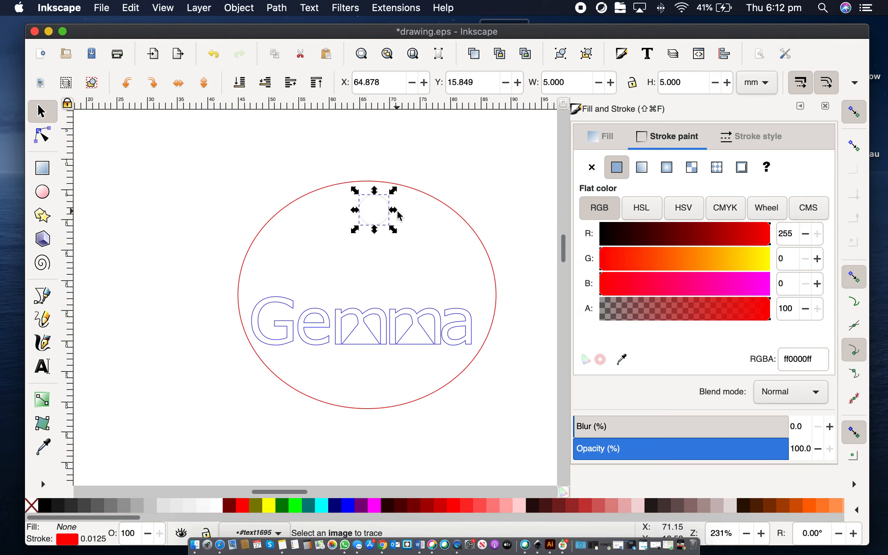
pyautogui.press('Right')
pyautogui.press('Up')
pyautogui.press('Left')
pyautogui.press('Left')
pyautogui.press('Left')
pyautogui.press('Left')
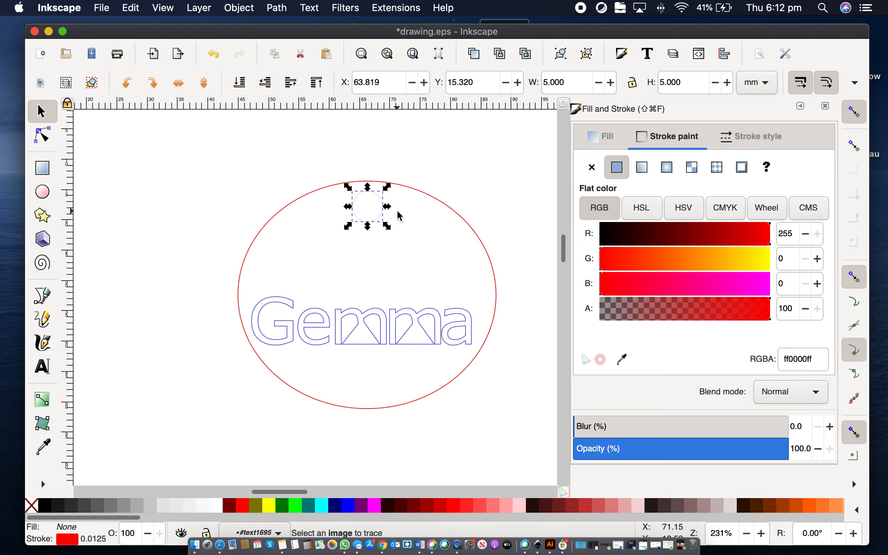
# Step: Reduce the large ellipse's width to 42.45 mm
pyautogui.click(431, 195)
pyautogui.press('e')
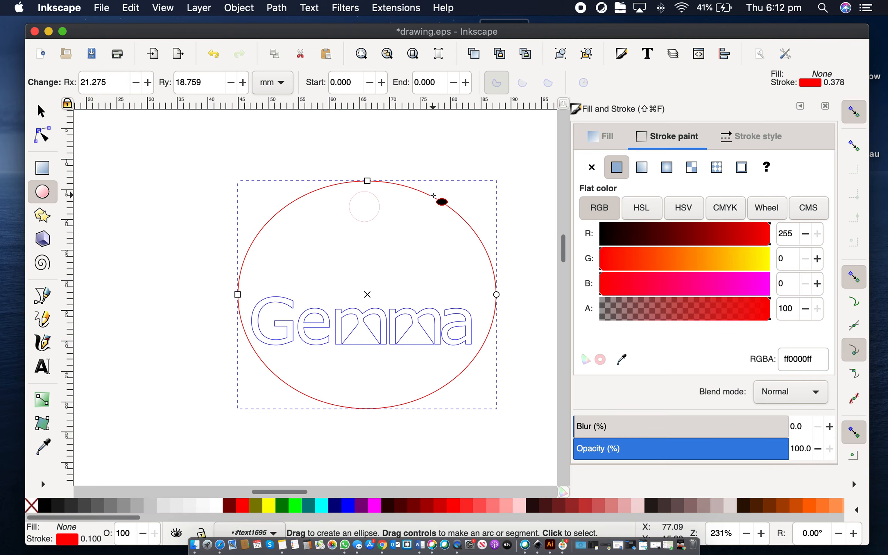
pyautogui.click(42, 111)
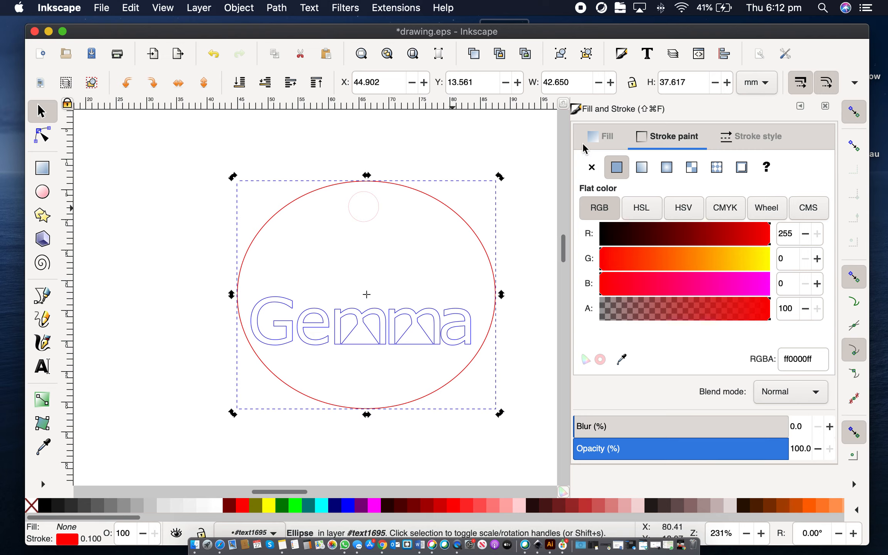
pyautogui.click(554, 83)
pyautogui.scroll(-2, 582, 80)
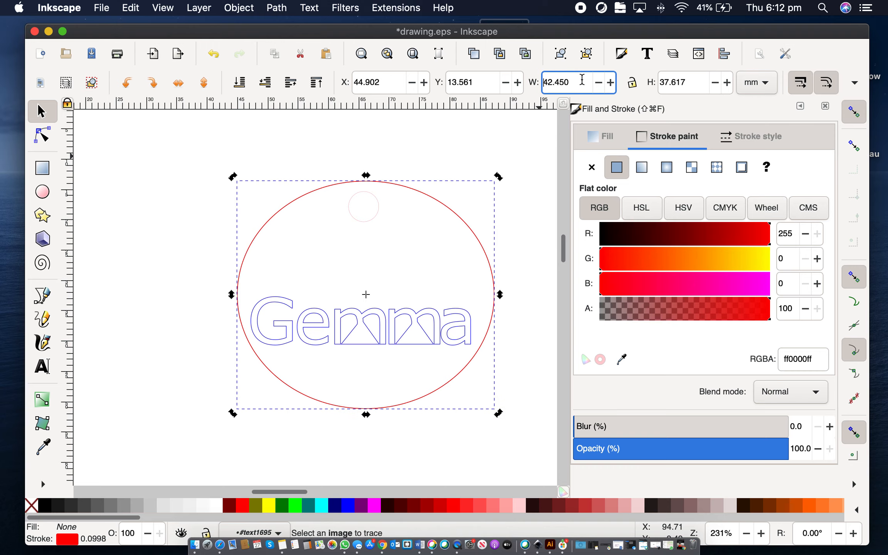
# Step: Select the small circle and set its stroke width to 0.1 mm
pyautogui.click(417, 143)
pyautogui.moveTo(182, 189); pyautogui.dragTo(474, 307)
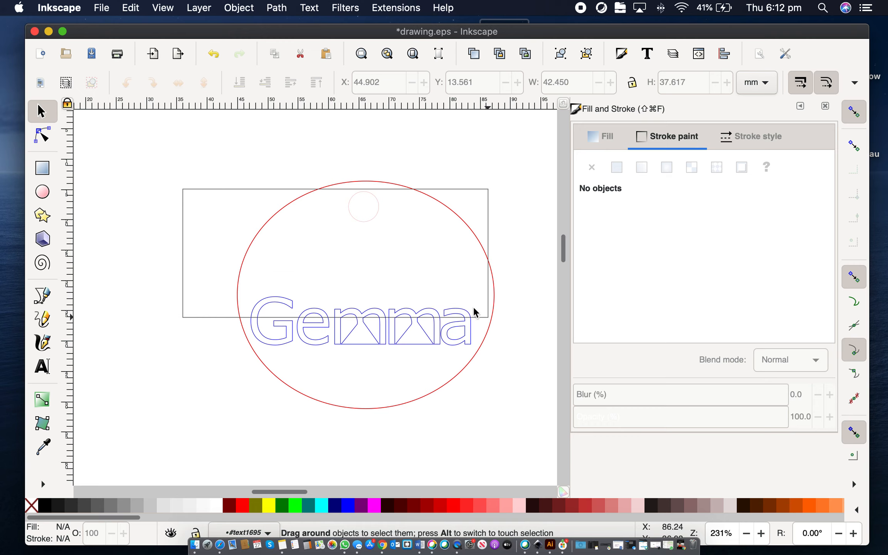
pyautogui.moveTo(368, 211); pyautogui.dragTo(369, 213)
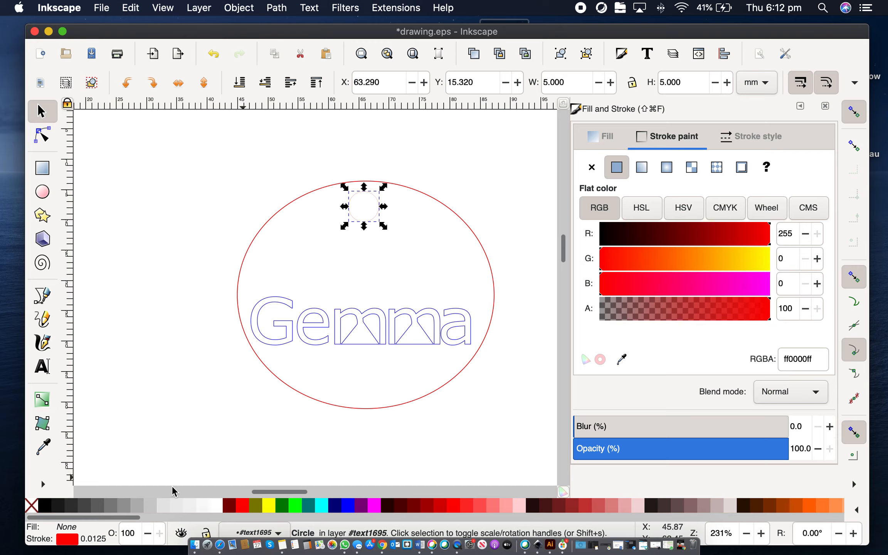
pyautogui.click(93, 543)
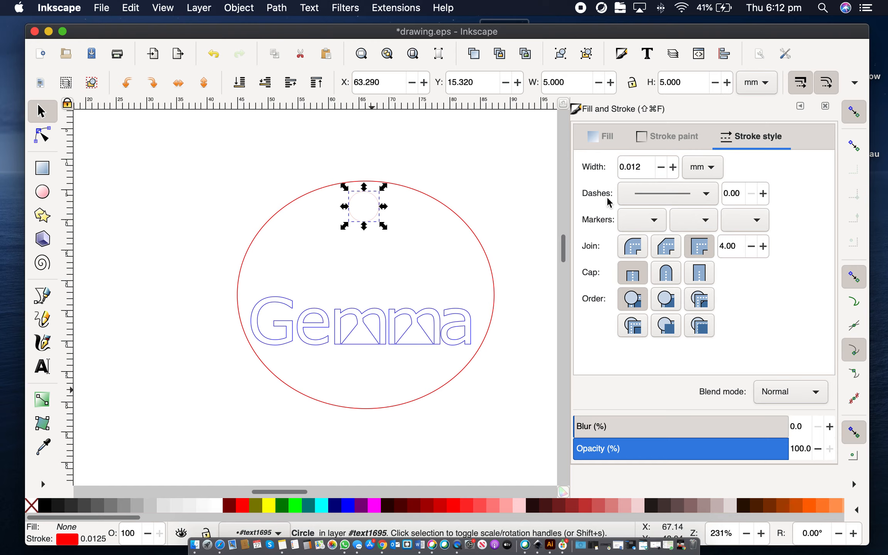
pyautogui.doubleClick(627, 168)
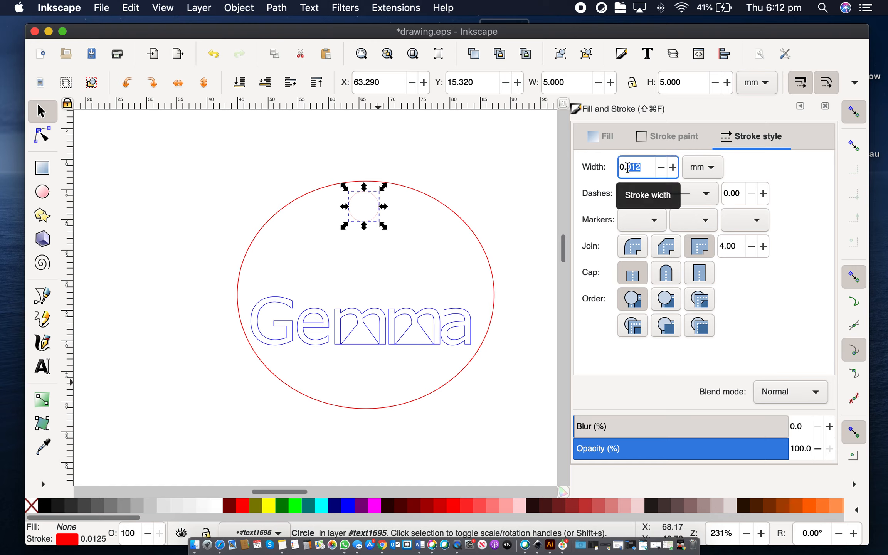
pyautogui.write('1')
pyautogui.press('Return')
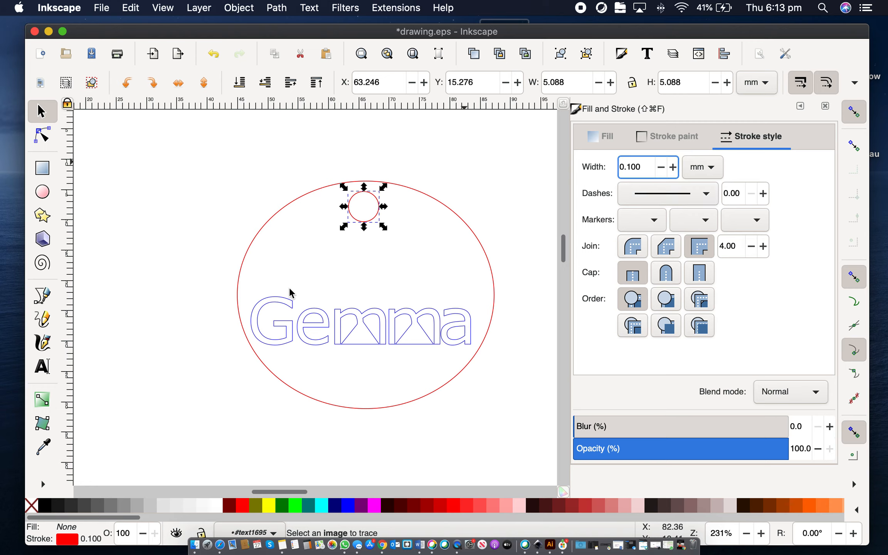
# Step: Select all five Gemma letter paths and set their stroke width to 0.1 mm
pyautogui.click(219, 211)
pyautogui.moveTo(214, 186)
pyautogui.mouseDown()
pyautogui.moveTo(300, 227)
pyautogui.moveTo(479, 339)
pyautogui.mouseUp()
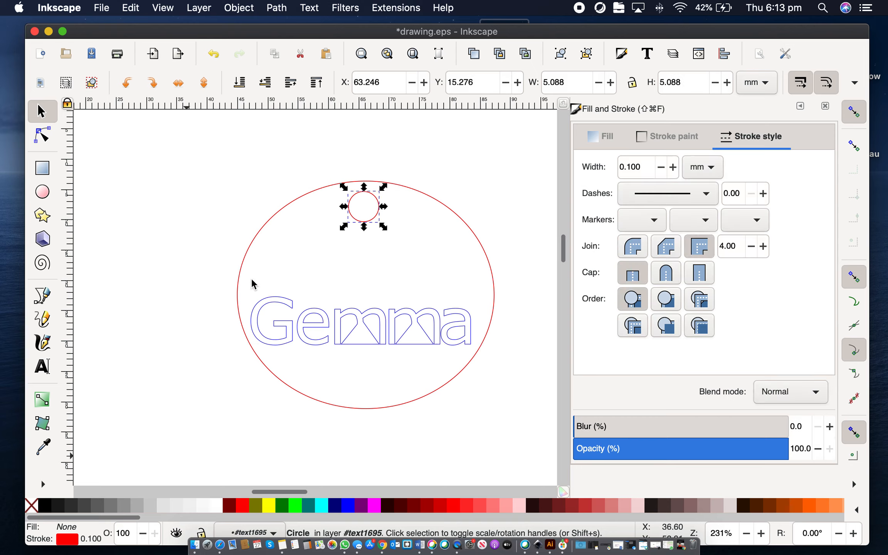
pyautogui.moveTo(158, 212); pyautogui.dragTo(546, 438)
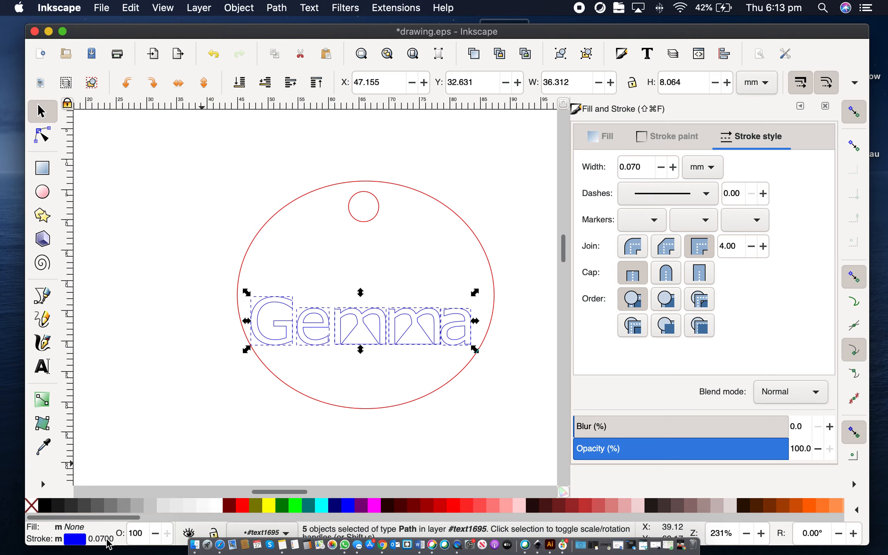
pyautogui.click(642, 165)
pyautogui.doubleClick(641, 165)
pyautogui.write('0.1')
pyautogui.press('Return')
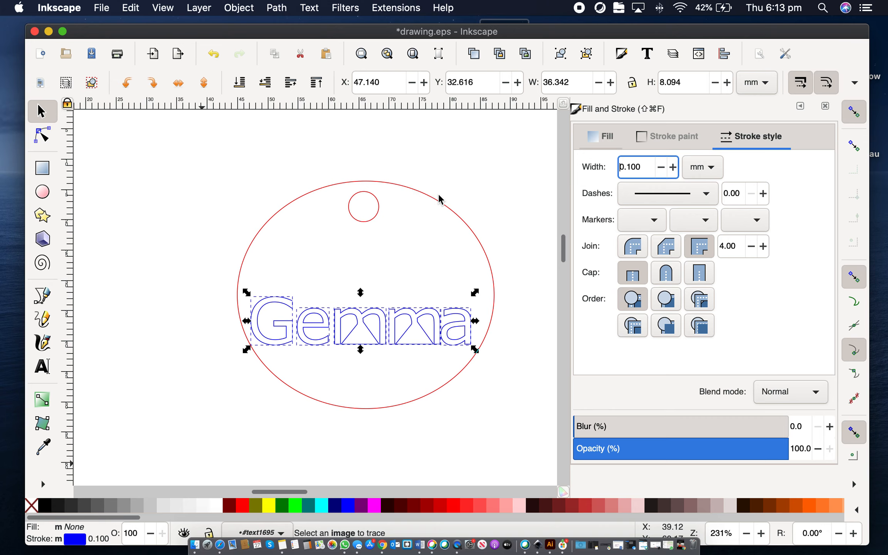
# Step: Save the drawing to the Desktop as gemmakayring.eps, choosing Convert text to paths in the EPS options
pyautogui.click(443, 204)
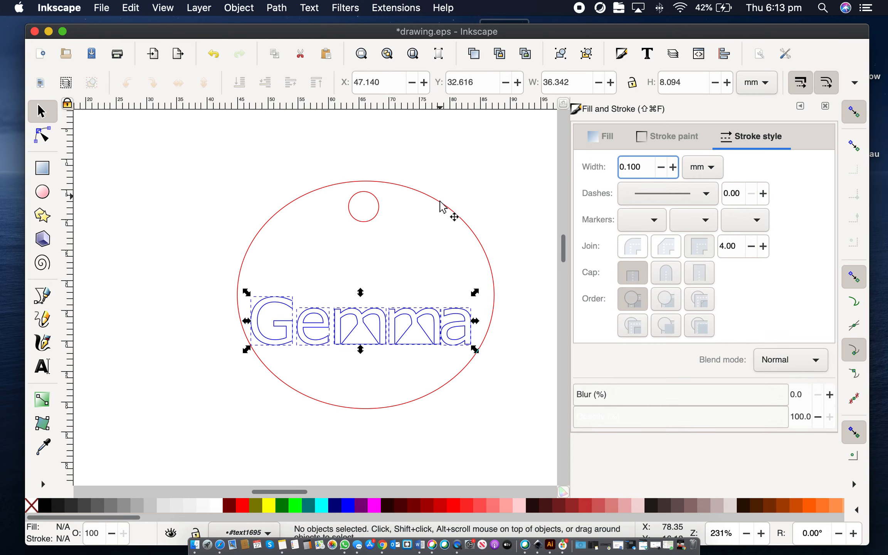
pyautogui.click(441, 205)
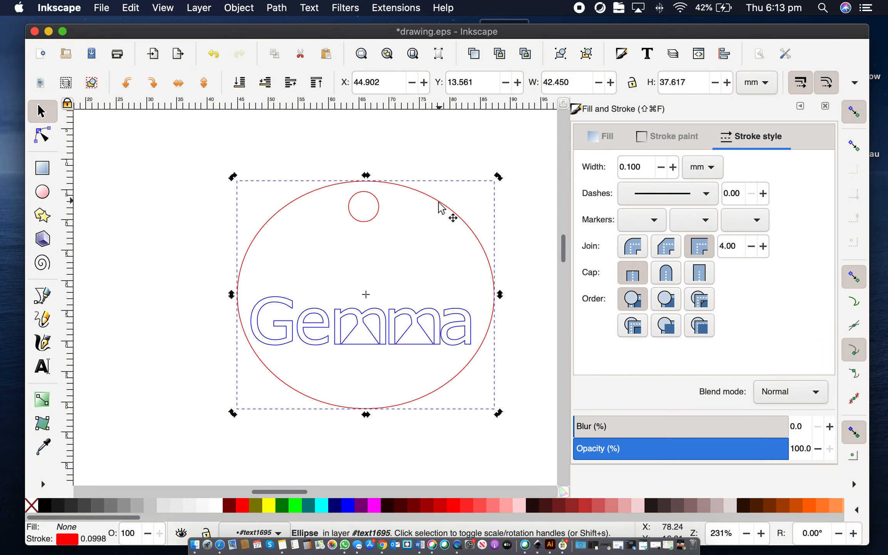
pyautogui.click(195, 146)
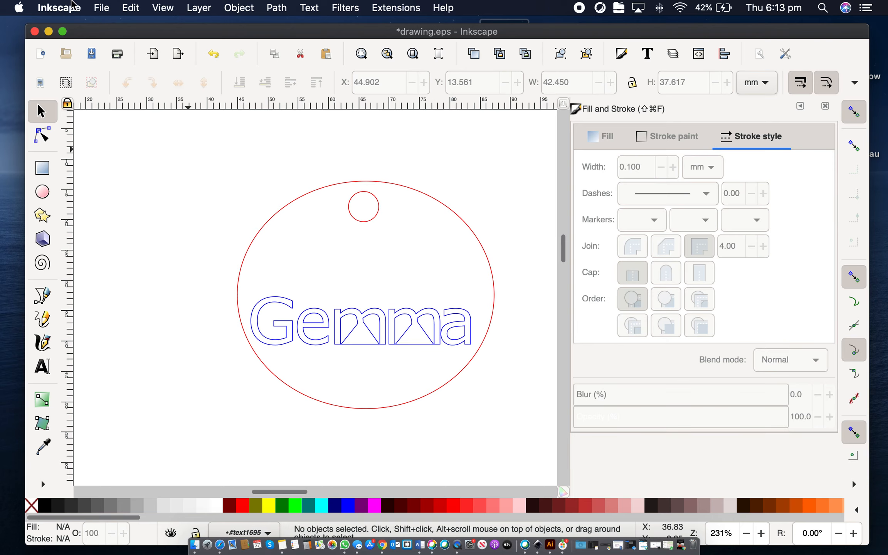
pyautogui.click(101, 8)
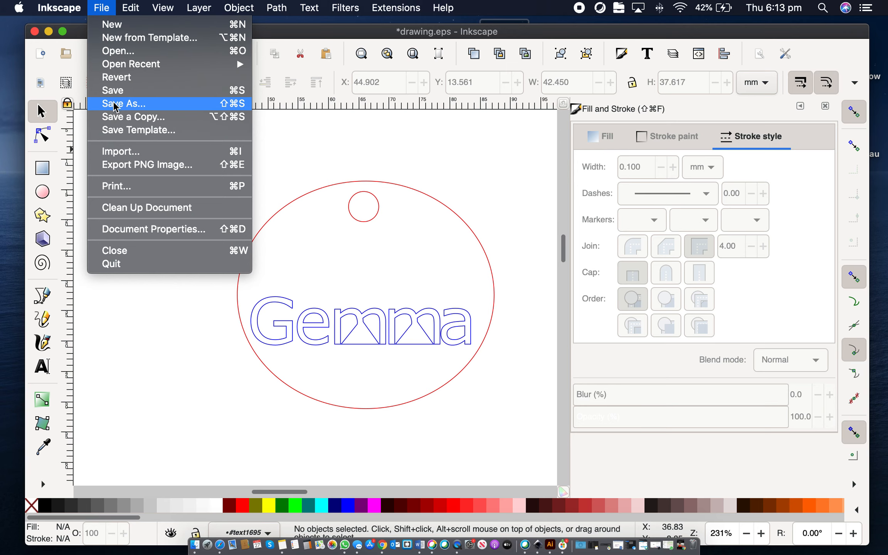
pyautogui.click(114, 104)
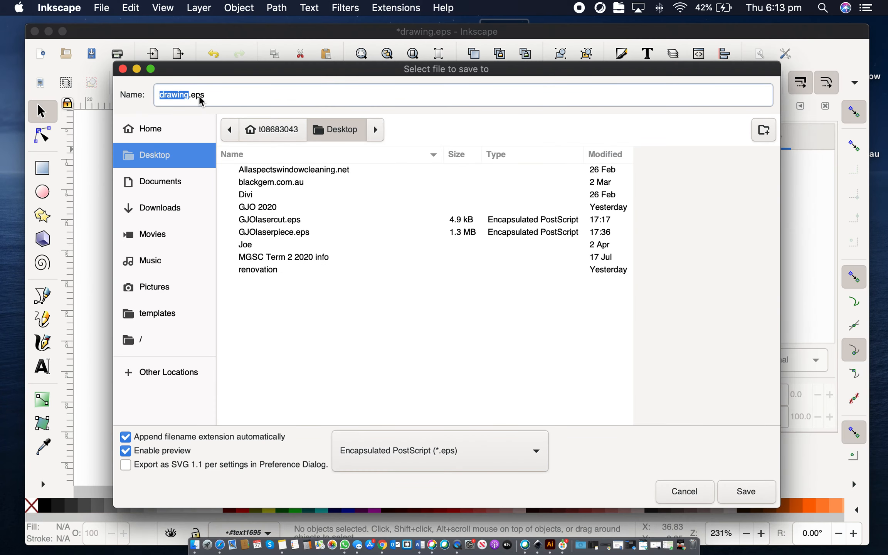
pyautogui.click(188, 94)
pyautogui.doubleClick(158, 96)
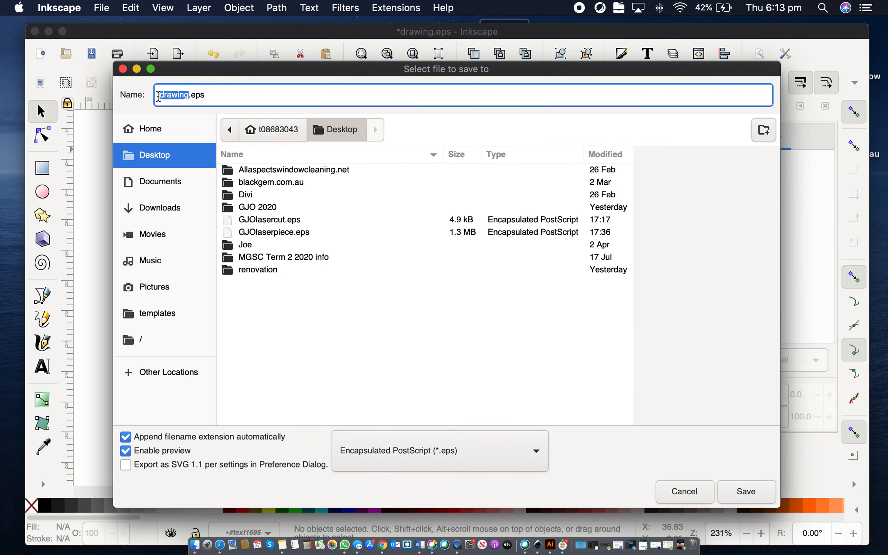
pyautogui.write('gemmakay')
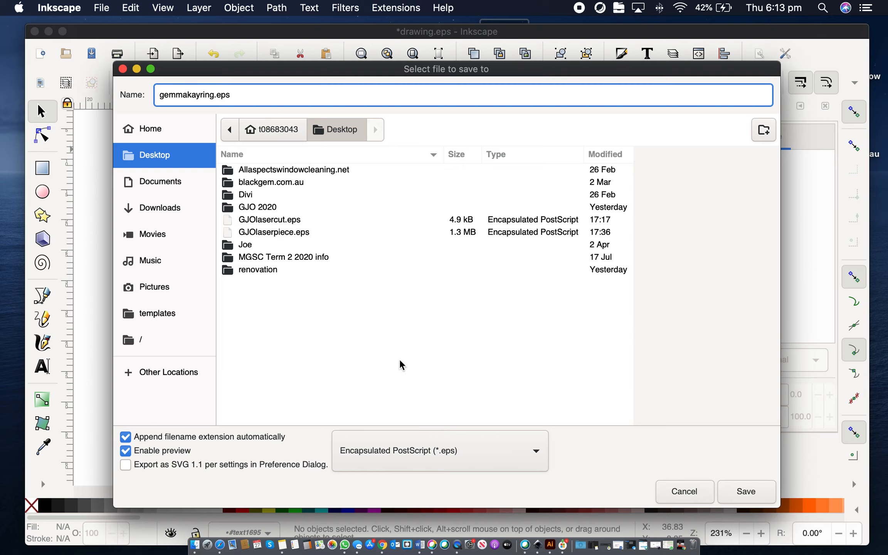
pyautogui.click(751, 486)
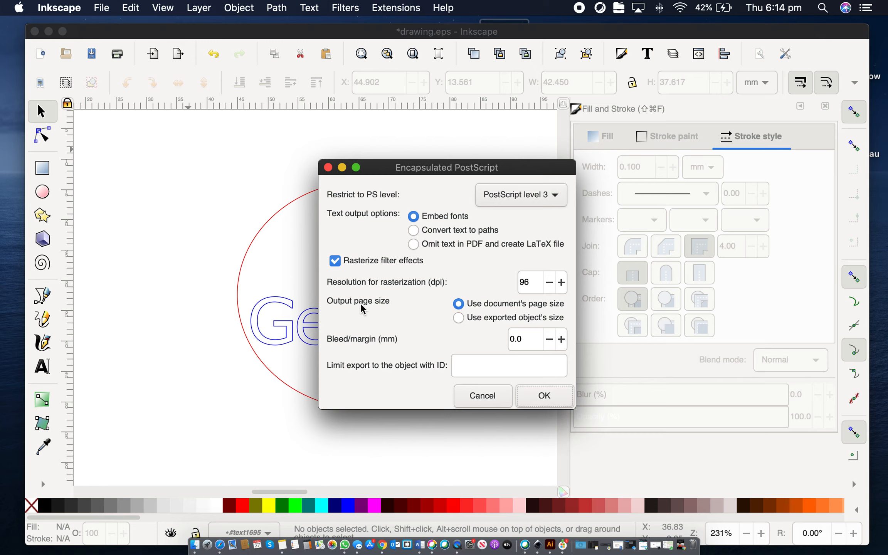
pyautogui.click(436, 231)
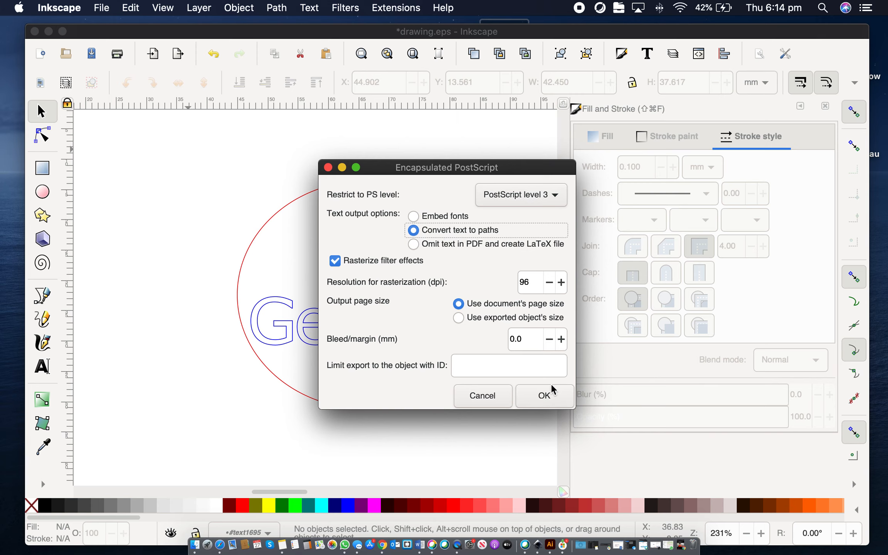
pyautogui.click(551, 390)
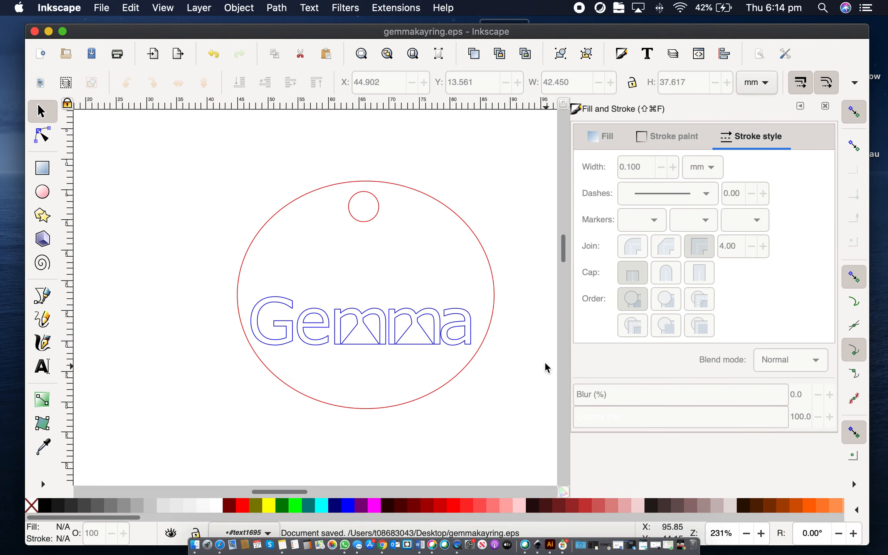